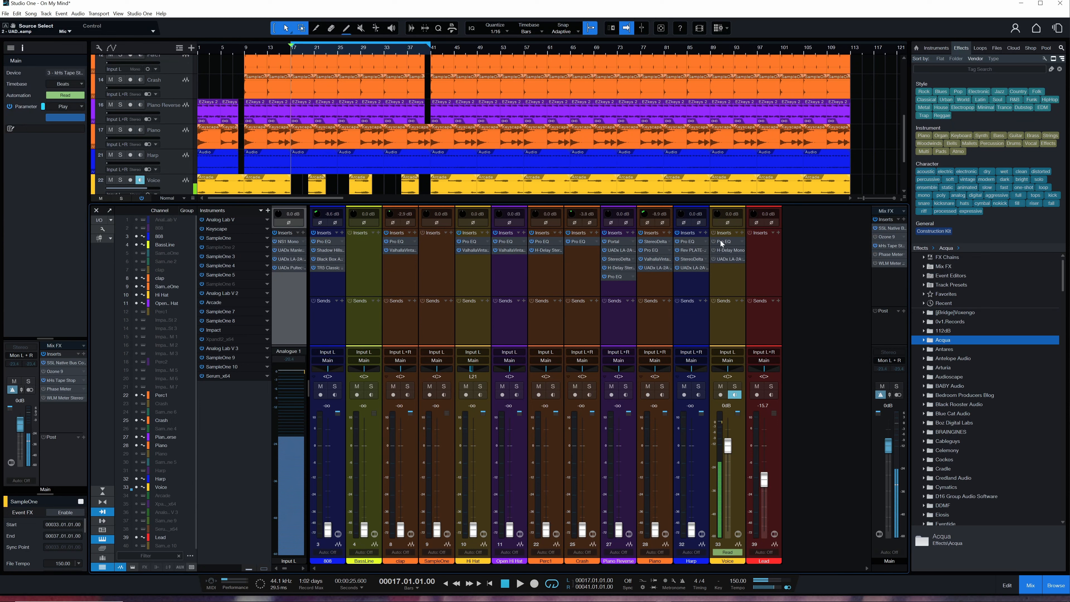
Step: Toggle the Voice channel's inserts, and open Ozone 9 from the Main channel's Mix FX over the mixer
click(713, 233)
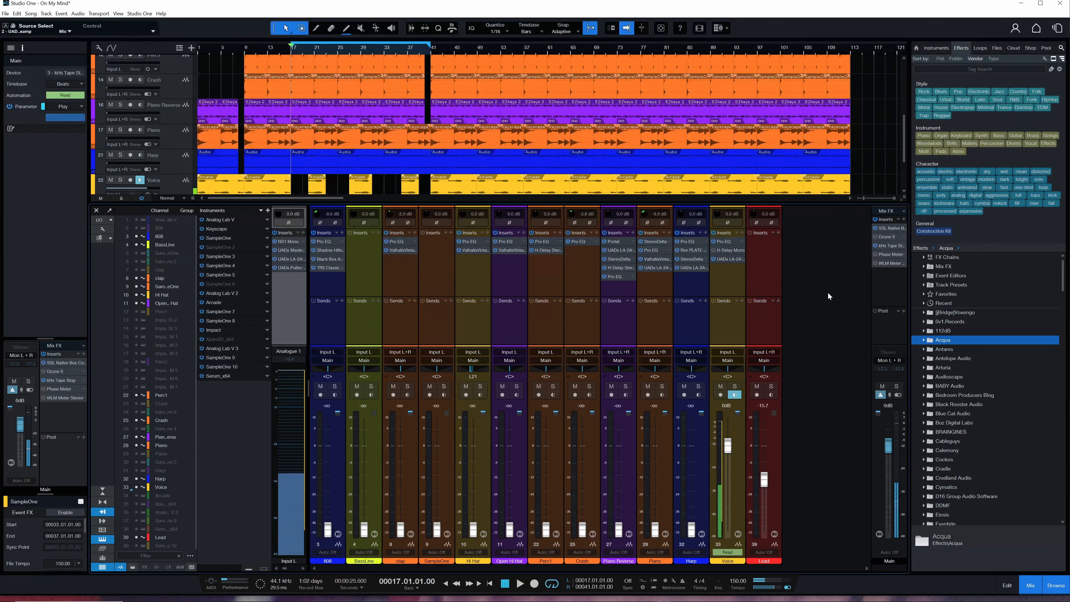
click(713, 233)
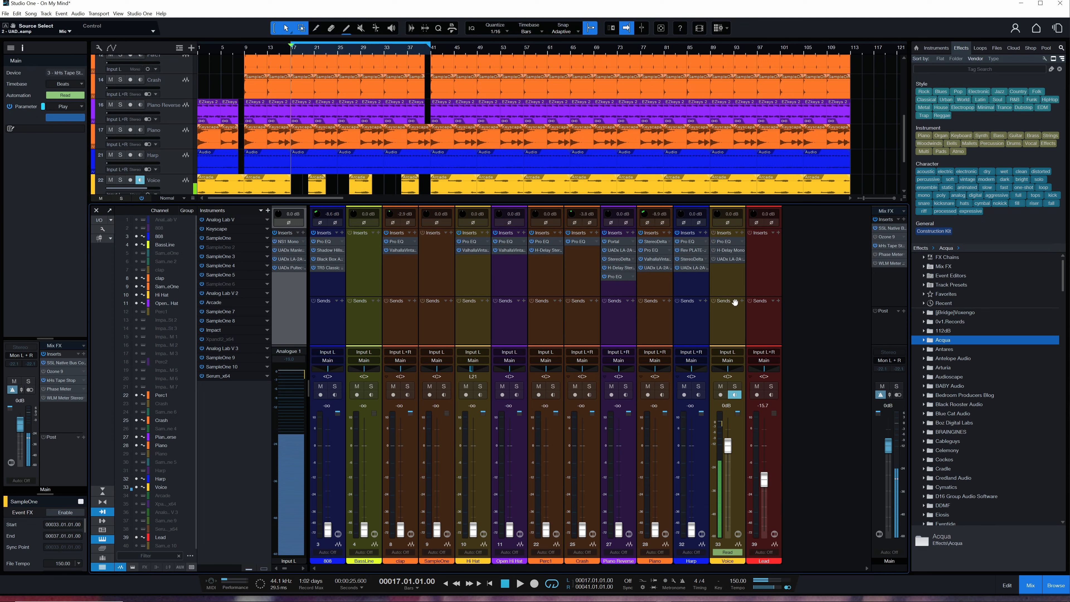
click(886, 238)
drag(708, 95, 789, 270)
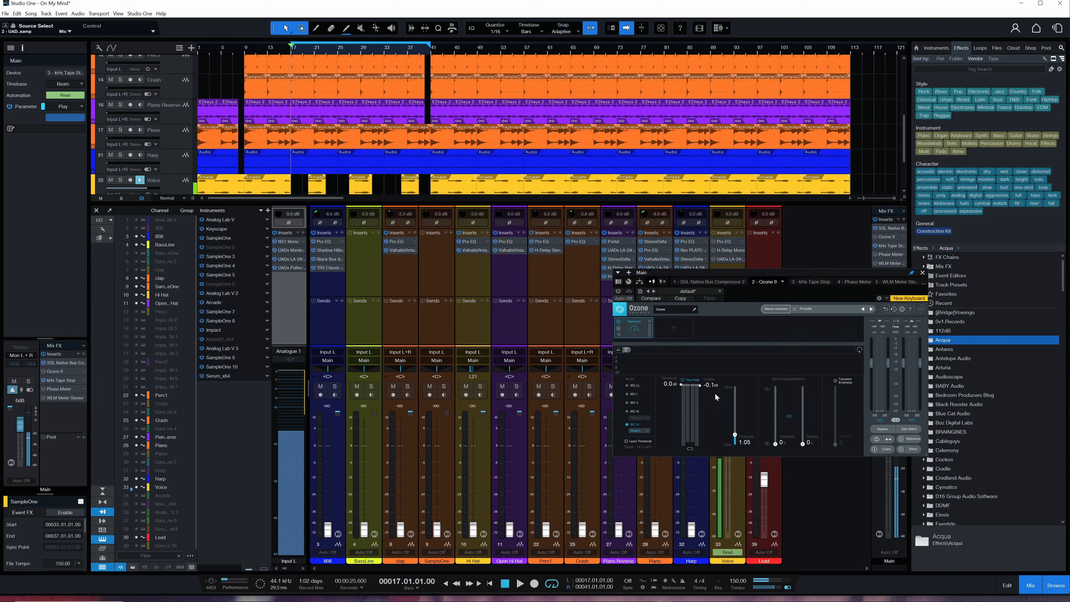
Step: Start playback, set the 808 fader to -4.9 dB and the clap fader to -4.0 dB, leaving BassLine at -∞
key(space)
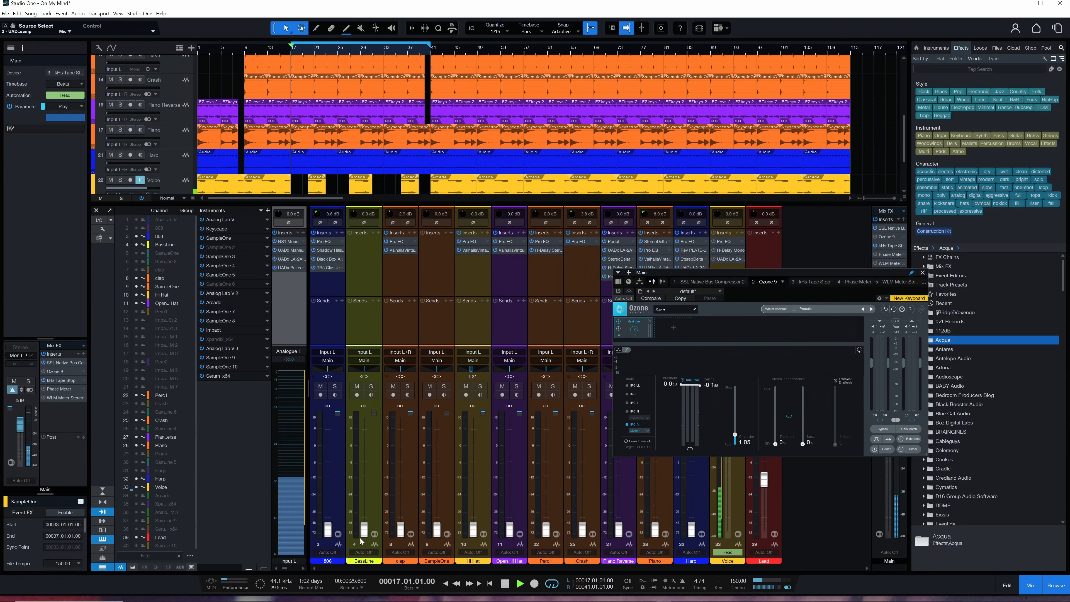
drag(328, 533, 336, 462)
drag(367, 530, 365, 461)
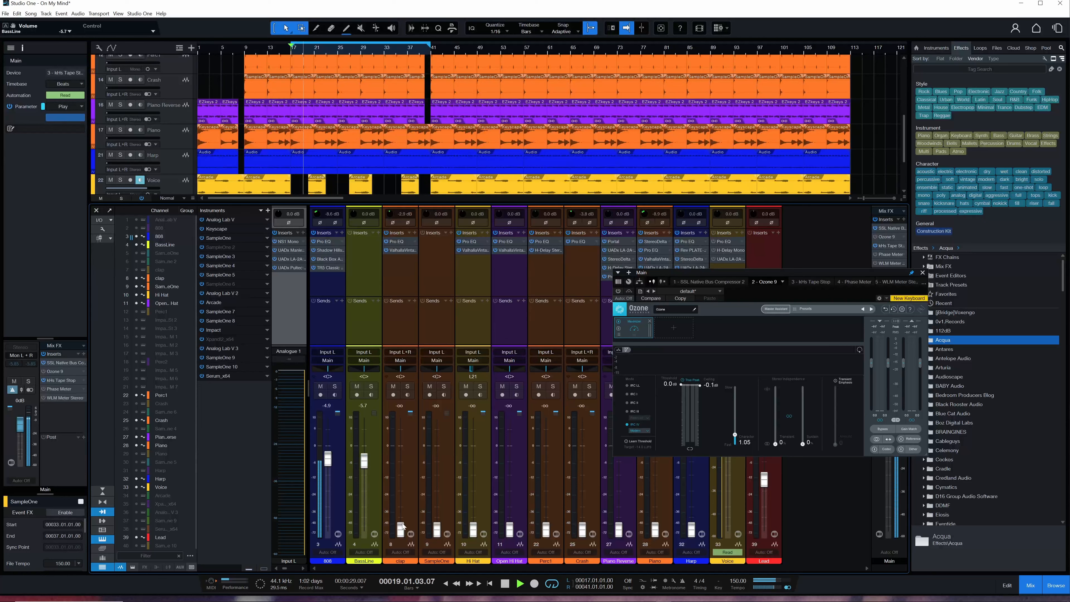
drag(400, 530, 364, 532)
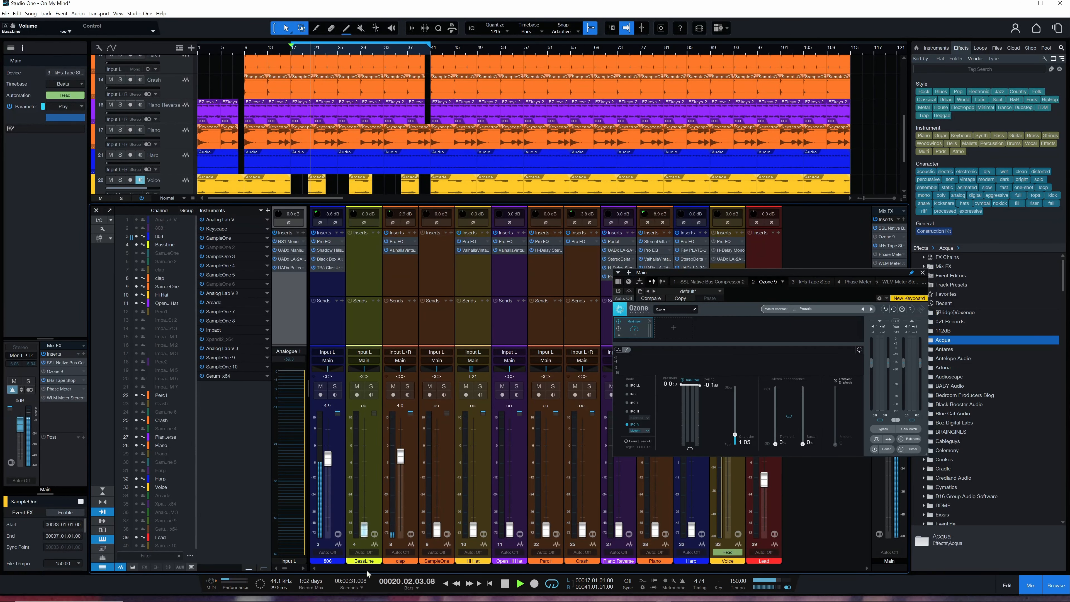
drag(741, 273, 912, 182)
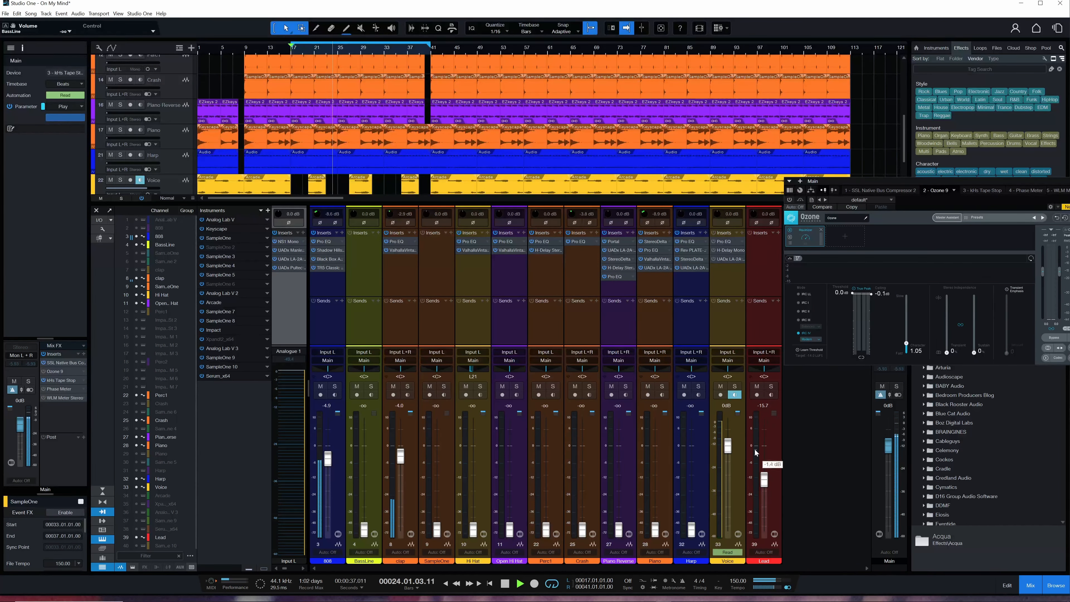
Step: Turn off input monitoring on the Voice channel, toggle it on Lead, and stop playback
click(735, 395)
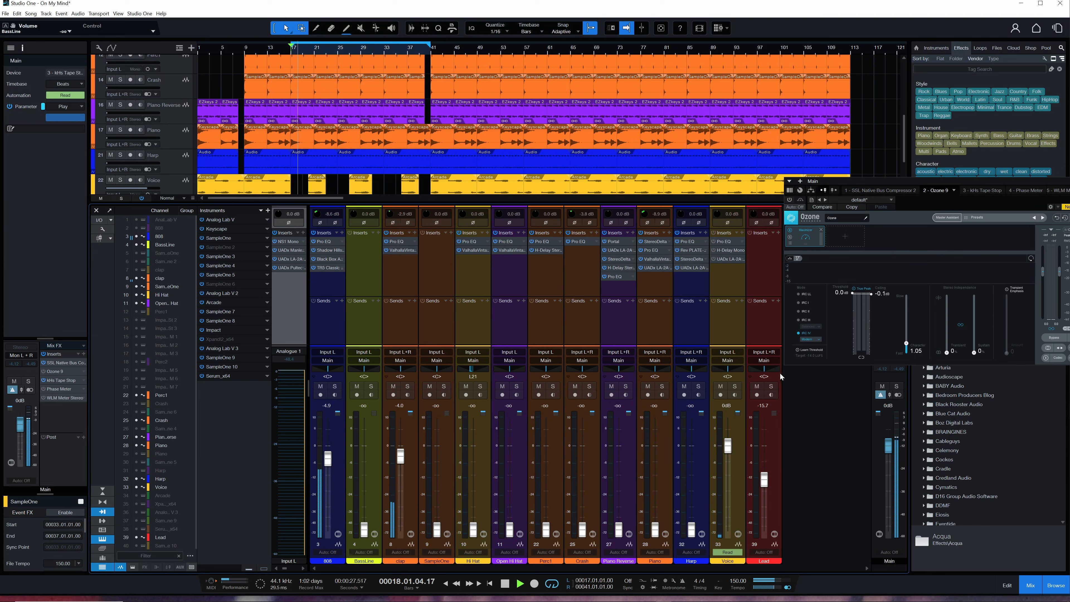
click(771, 395)
click(771, 394)
key(space)
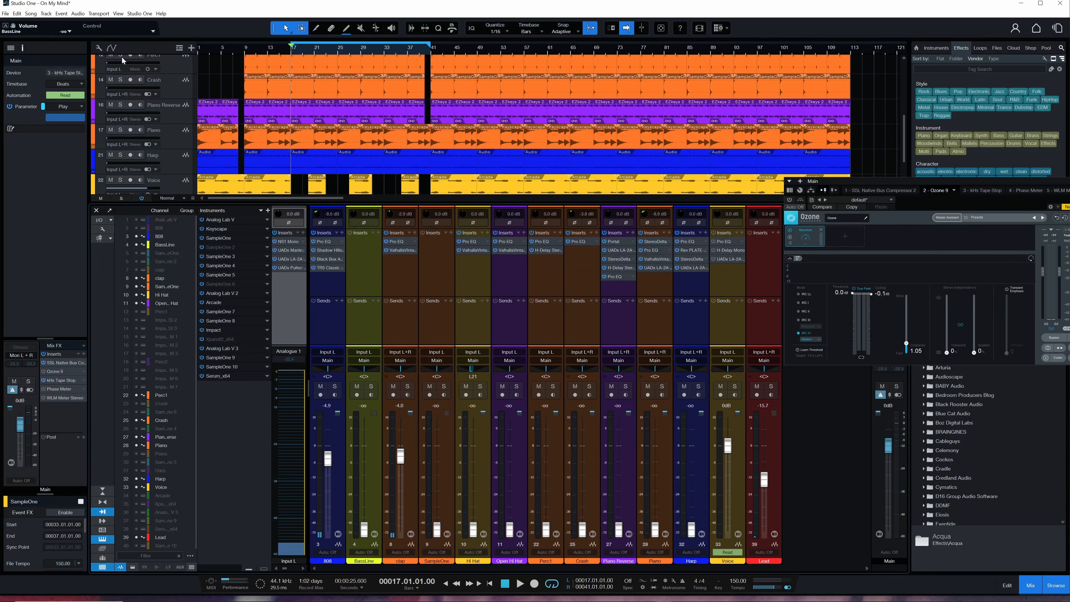
Step: Add a new audio track fed by Input L and enable its input monitoring, keeping the Ozone window clear of the mixer
click(192, 48)
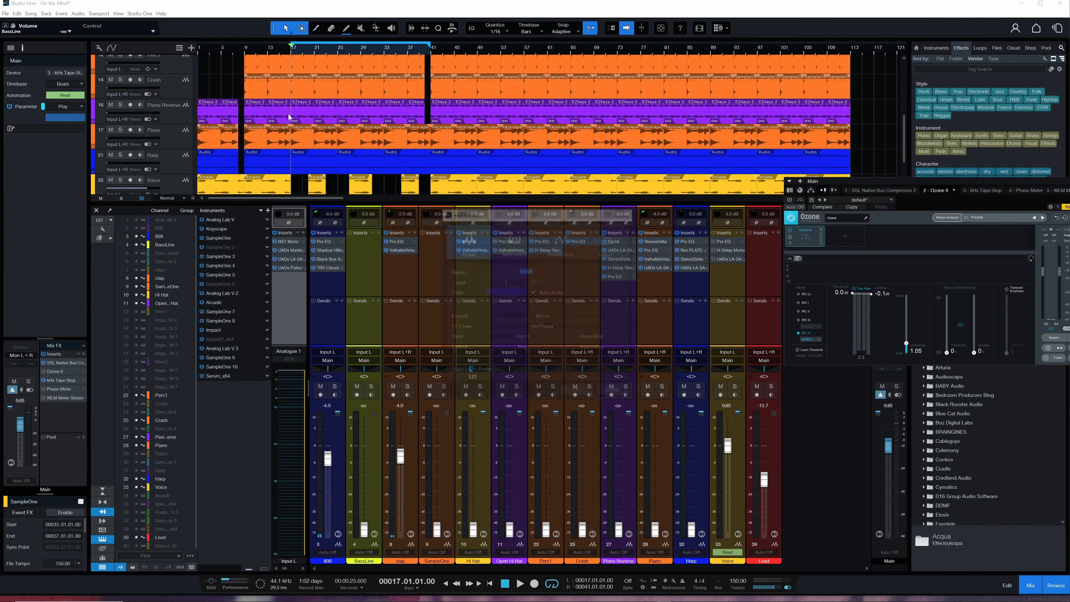
click(577, 392)
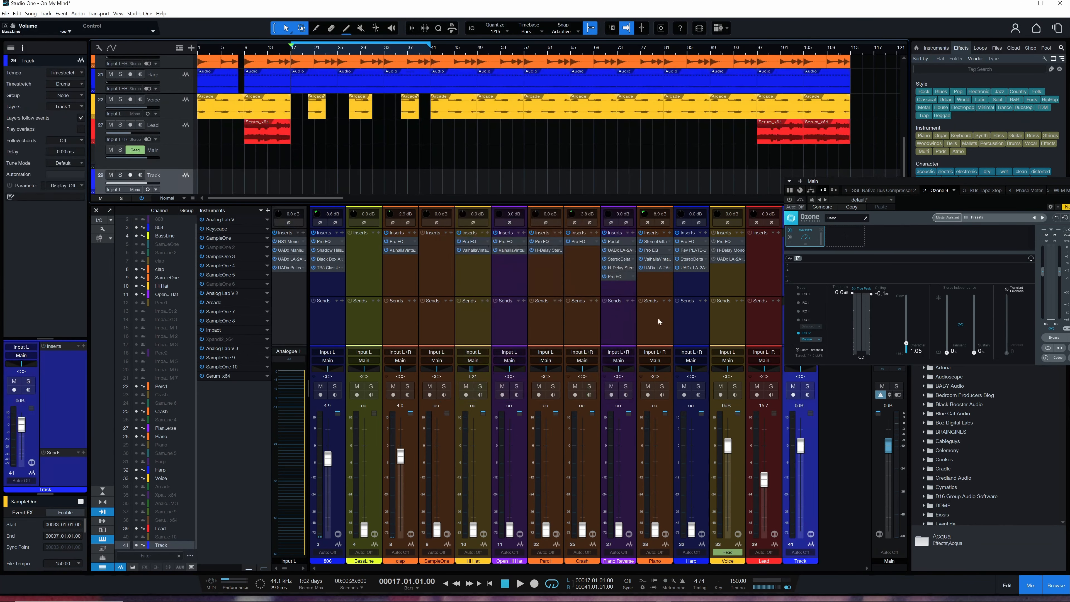
drag(910, 177, 738, 46)
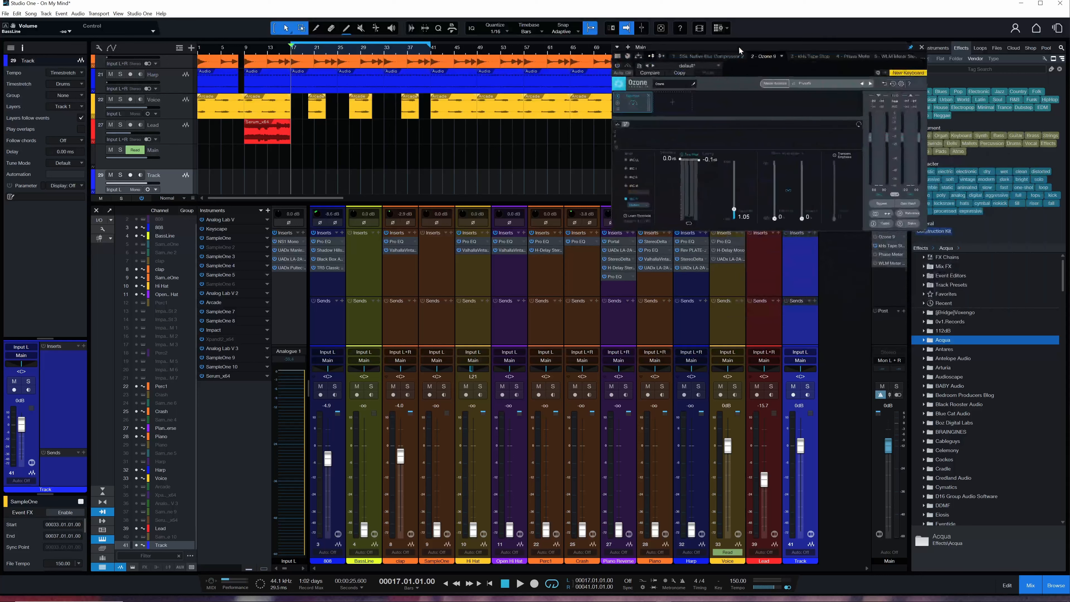
click(807, 394)
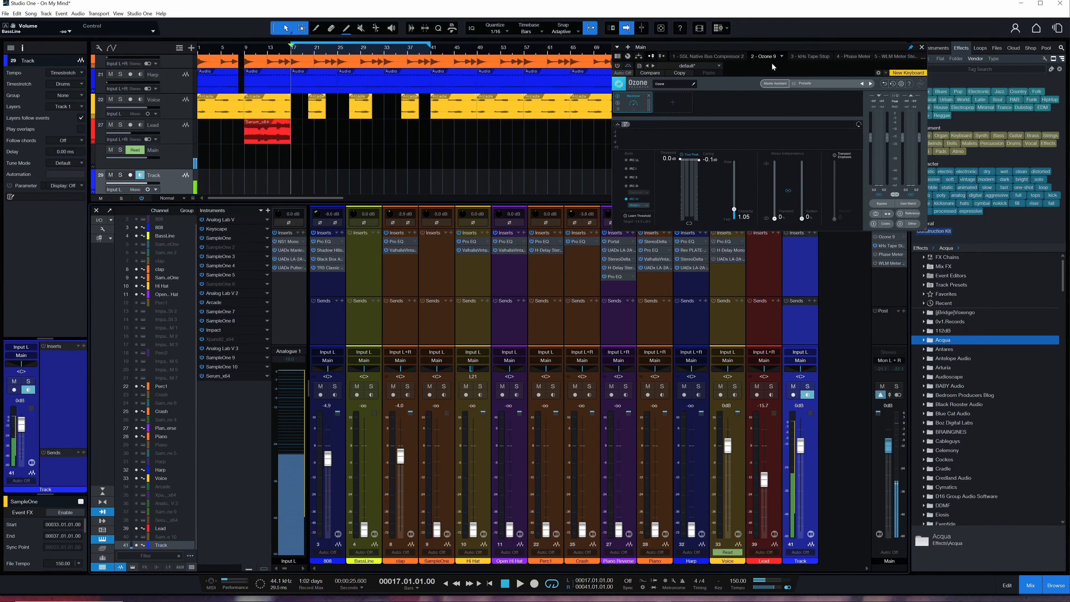
drag(772, 47, 881, 71)
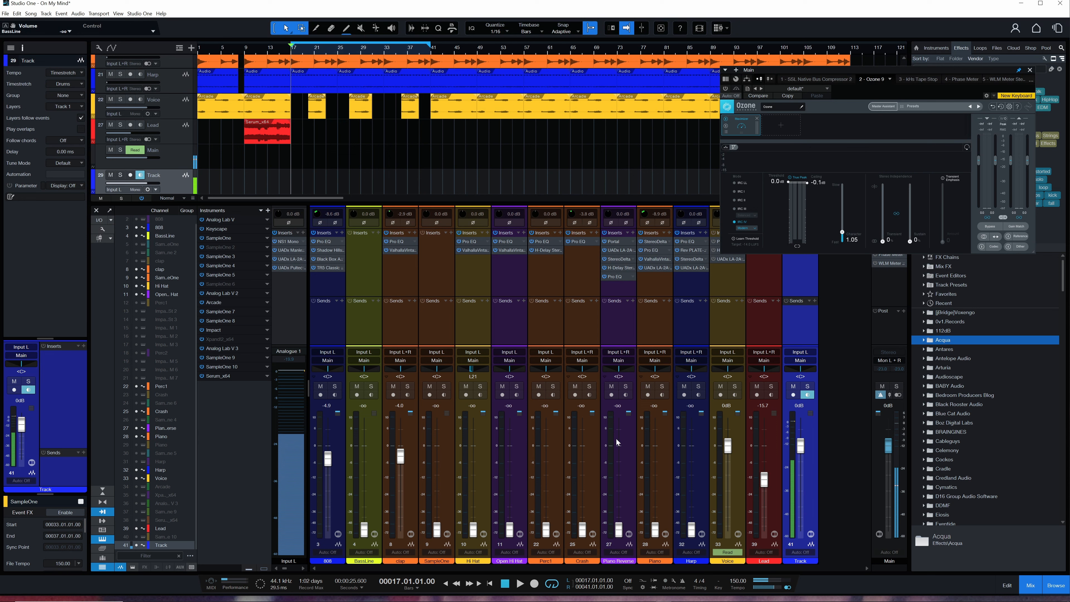
Step: Lower the clap and 808 faders to -∞ and switch the Main output to mono
drag(400, 455, 401, 532)
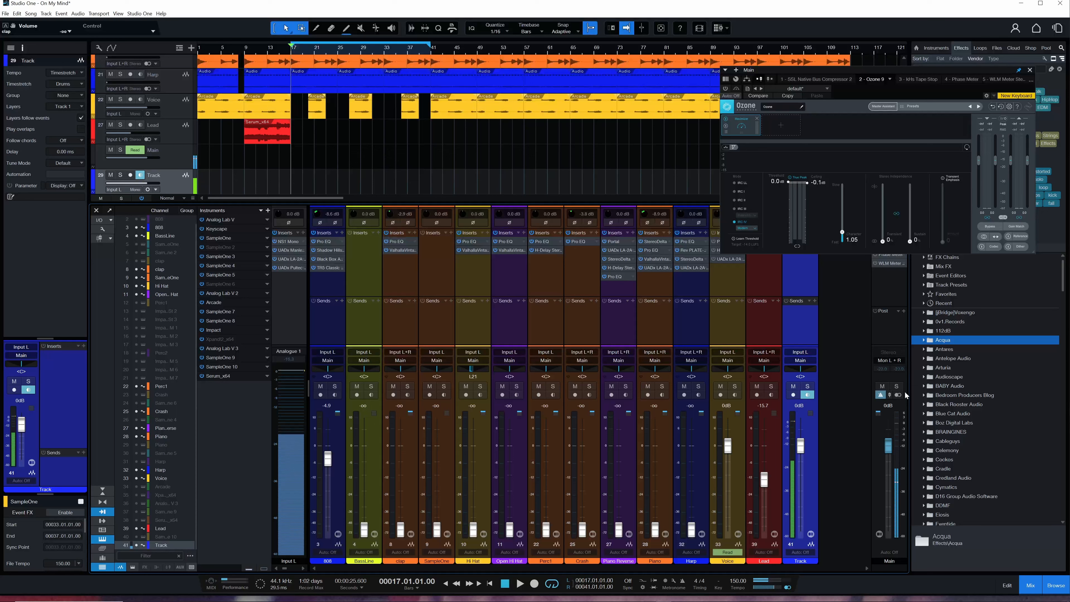
click(898, 395)
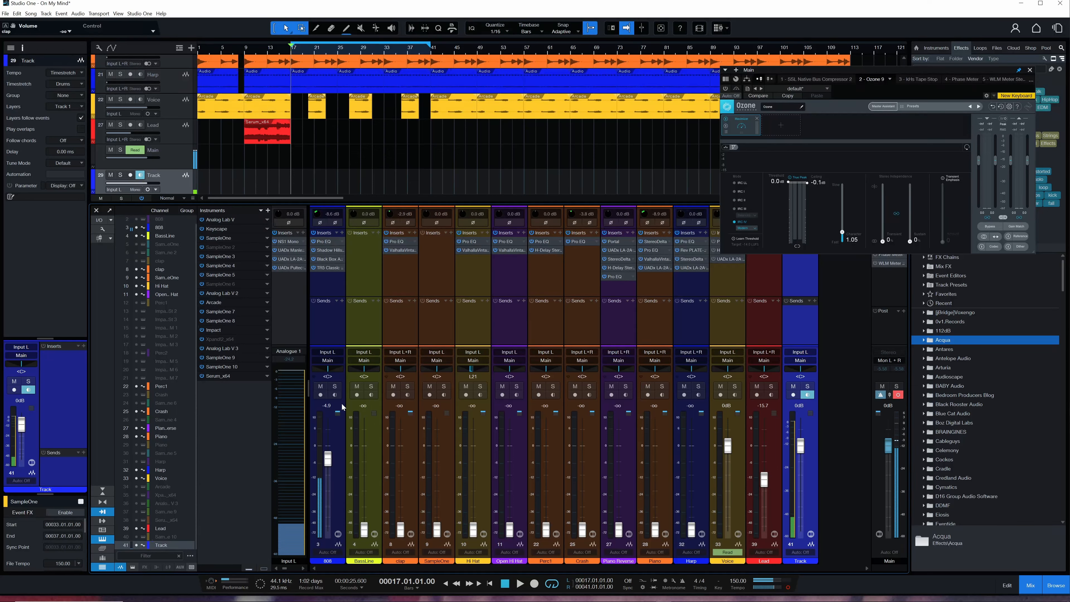
drag(328, 458, 327, 530)
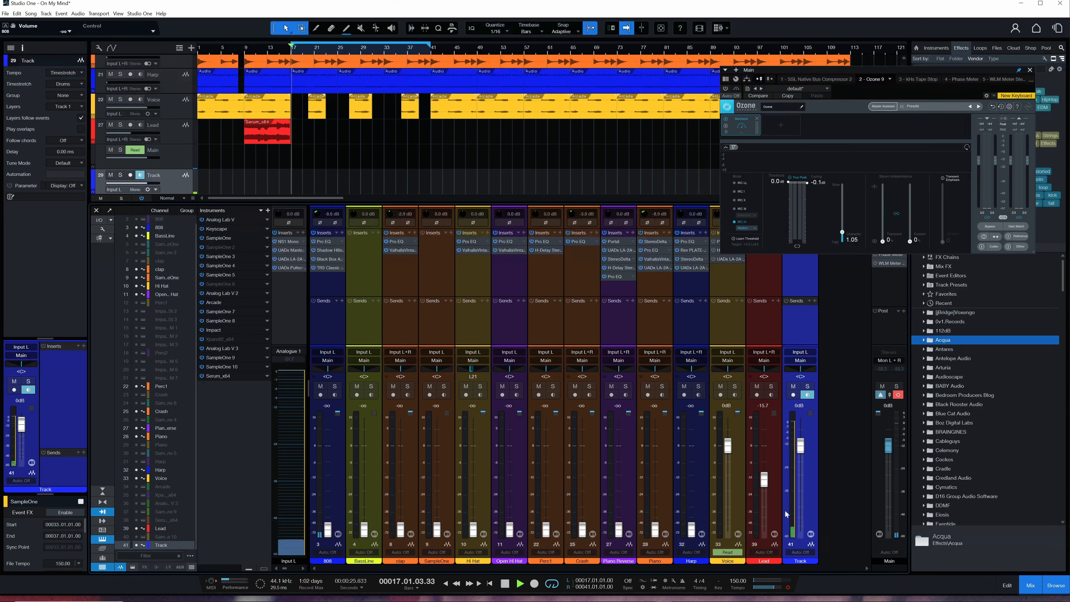
Step: During playback, raise the Harp fader to -13.7 dB and pull the Voice fader down to -∞
drag(700, 531, 702, 480)
drag(728, 445, 741, 572)
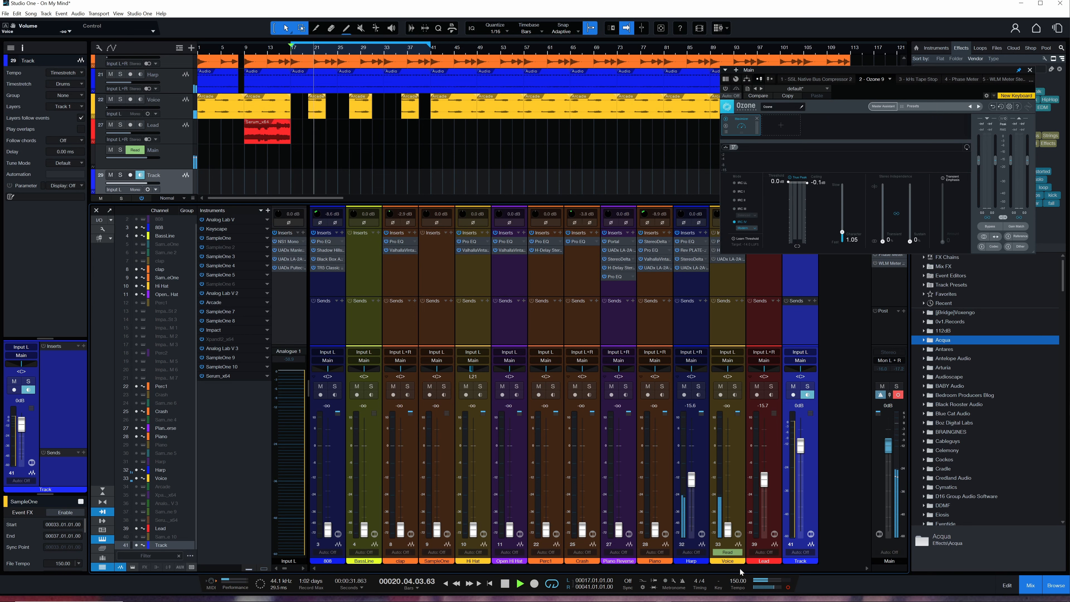
drag(695, 486, 693, 483)
Step: Activate Ozone 9 on the Main channel and compare the mix in mono and stereo
click(898, 395)
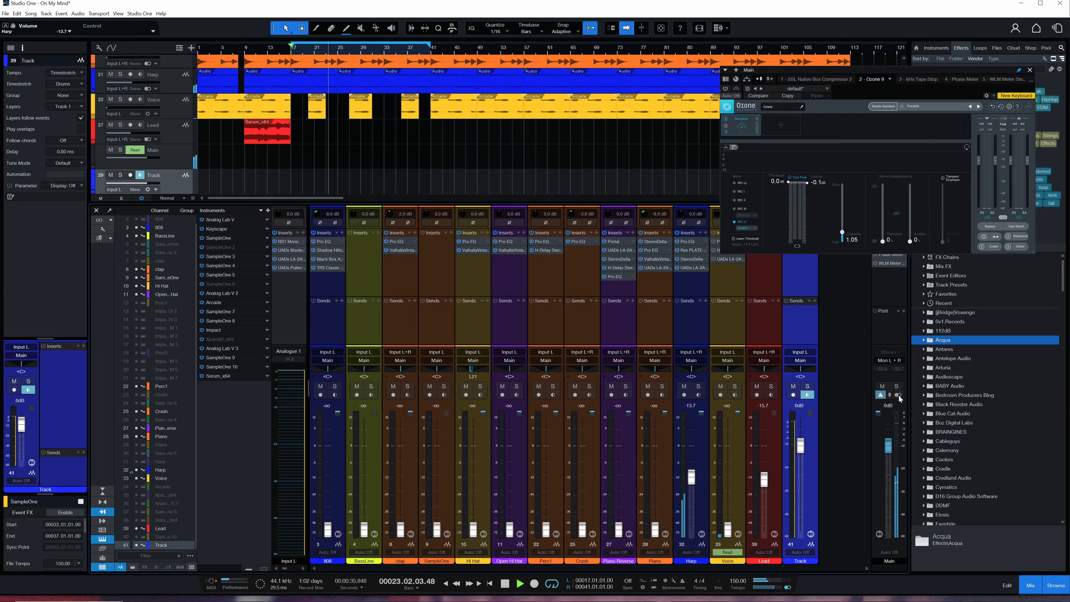
click(725, 88)
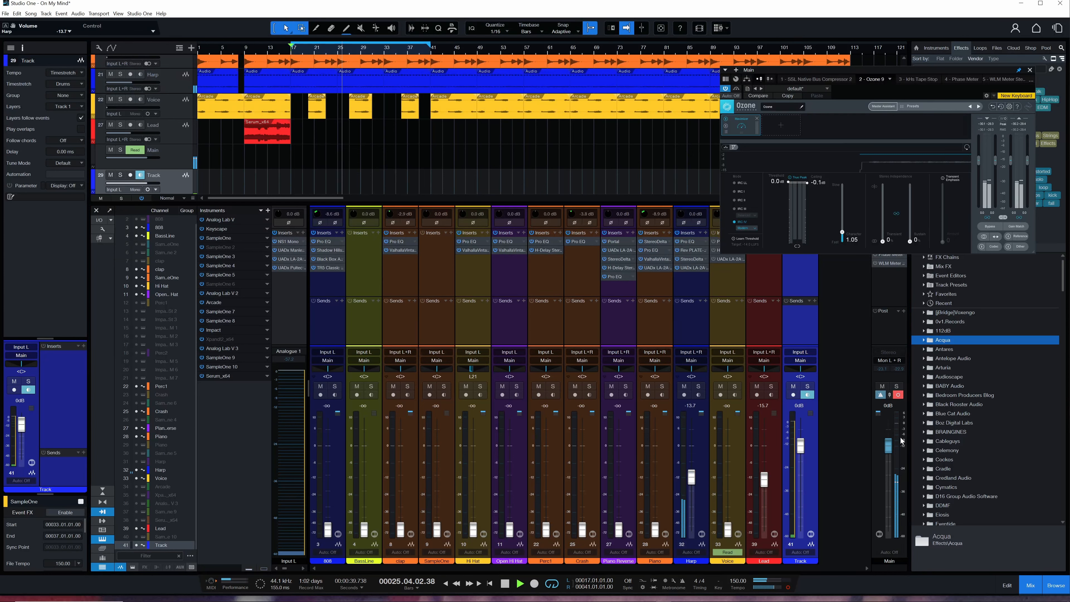
click(898, 395)
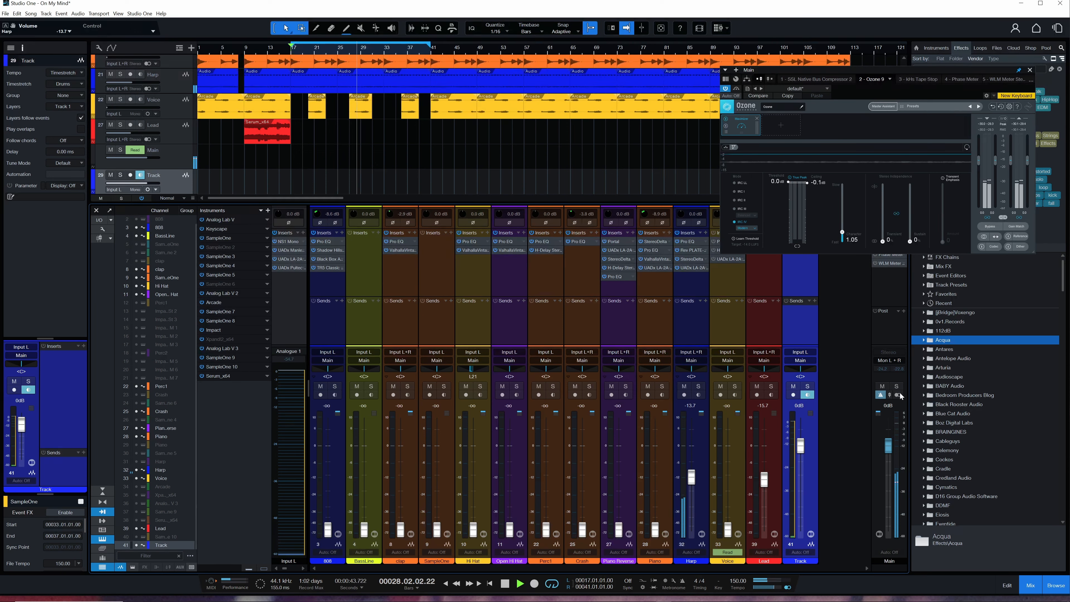
Step: Set the Piano fader to -10.9 dB, Harp to -15.3 dB and Piano Reverse to -17.5 dB, toggling Main mono to compare
drag(654, 529, 692, 479)
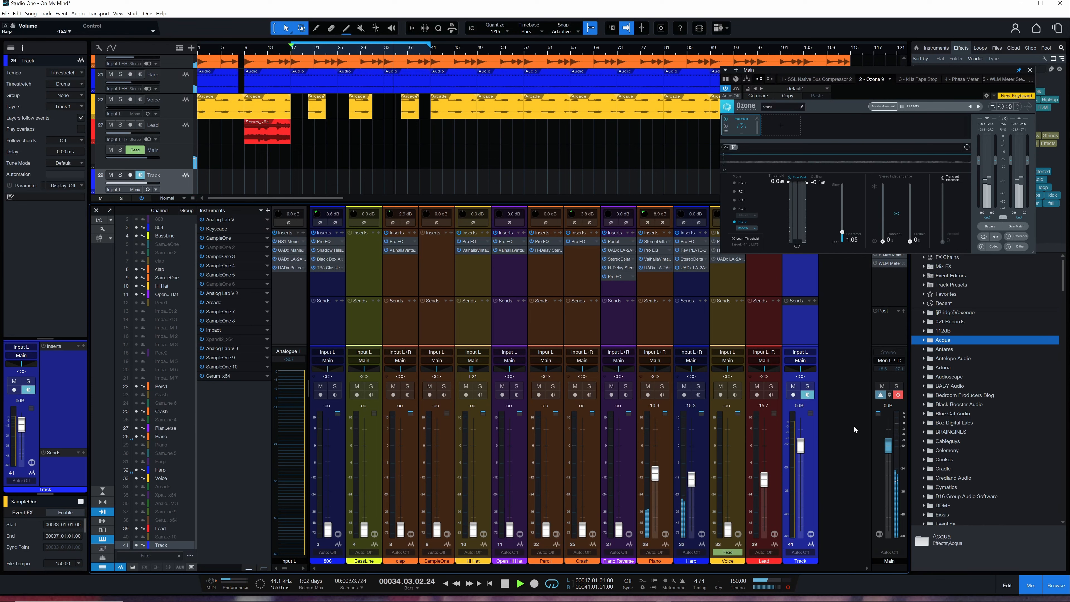
click(898, 395)
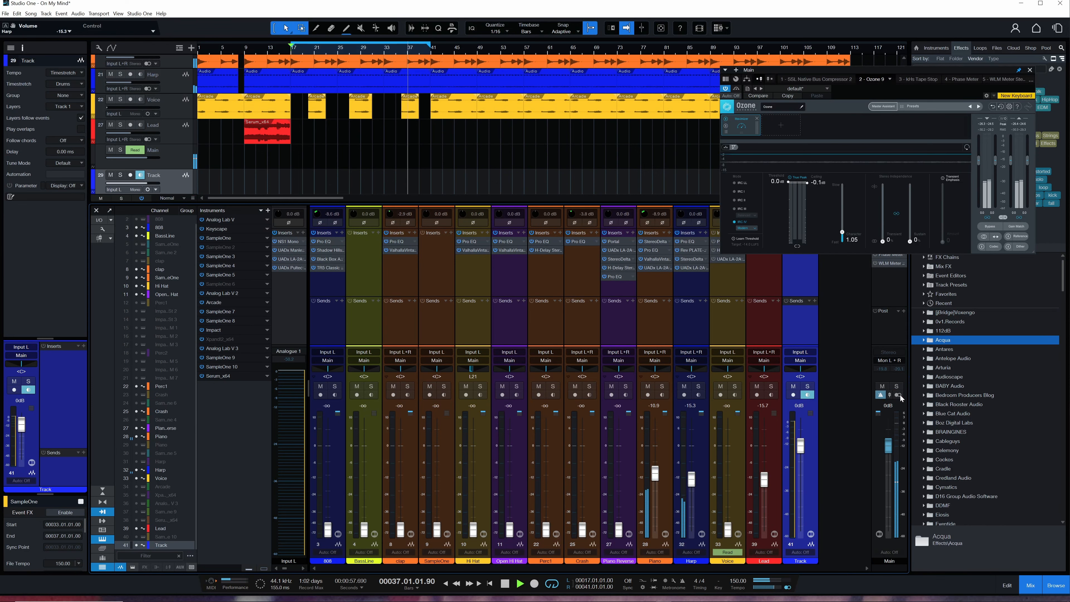
drag(625, 533, 627, 483)
click(898, 395)
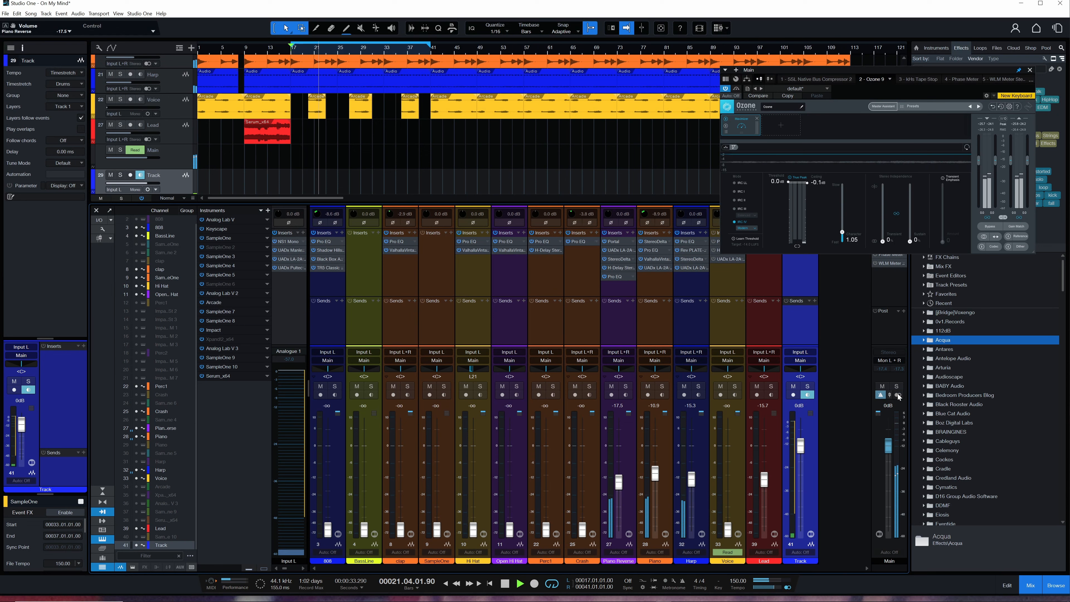
Step: Raise the clap fader to -1.5 dB while toggling the Main output between mono and stereo
drag(400, 529, 403, 456)
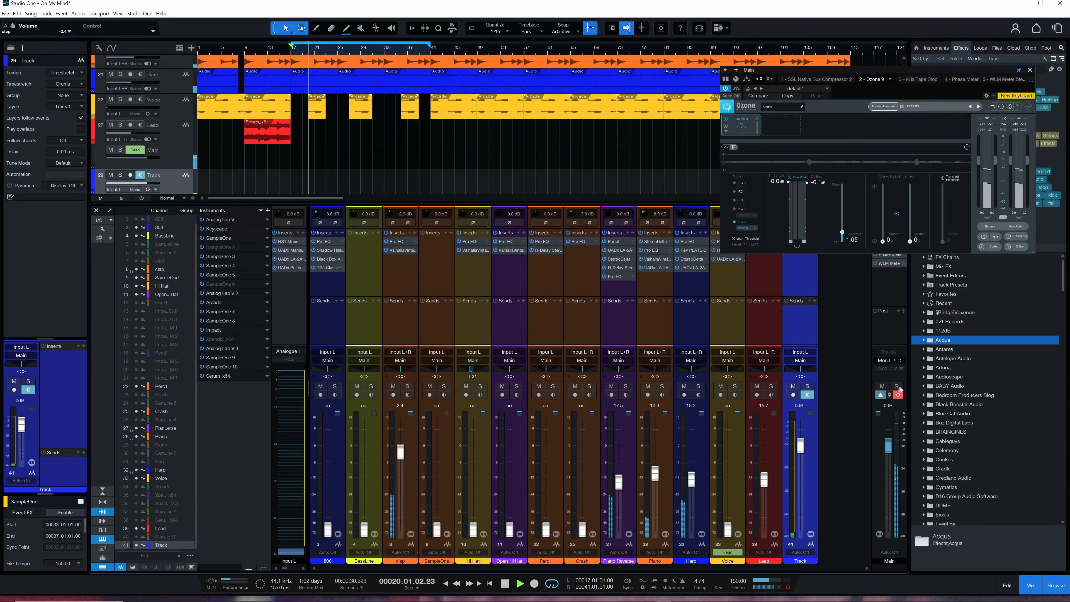
click(898, 395)
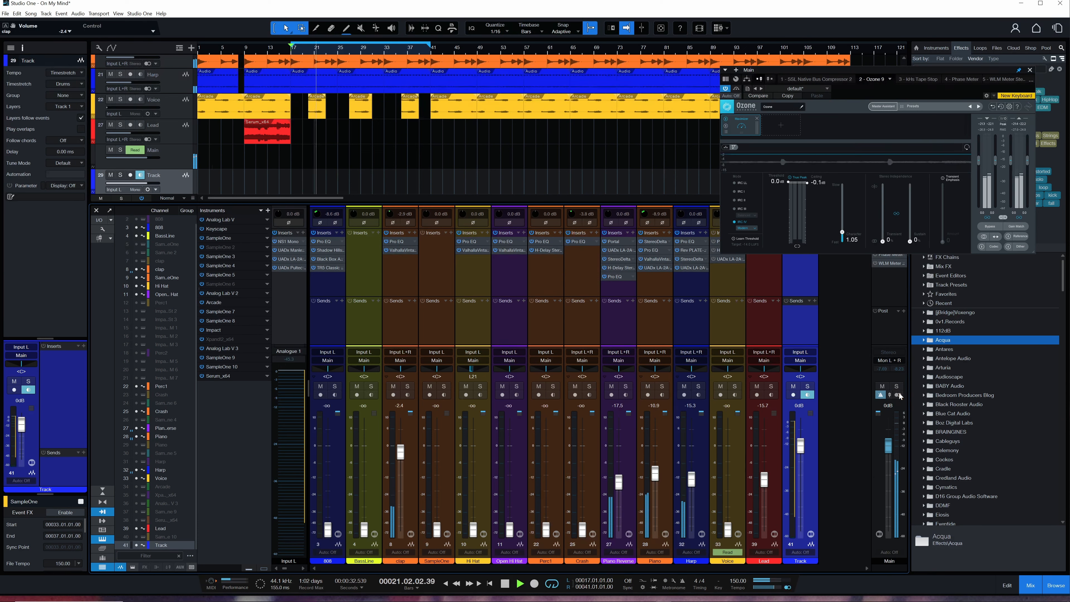
drag(400, 458, 400, 455)
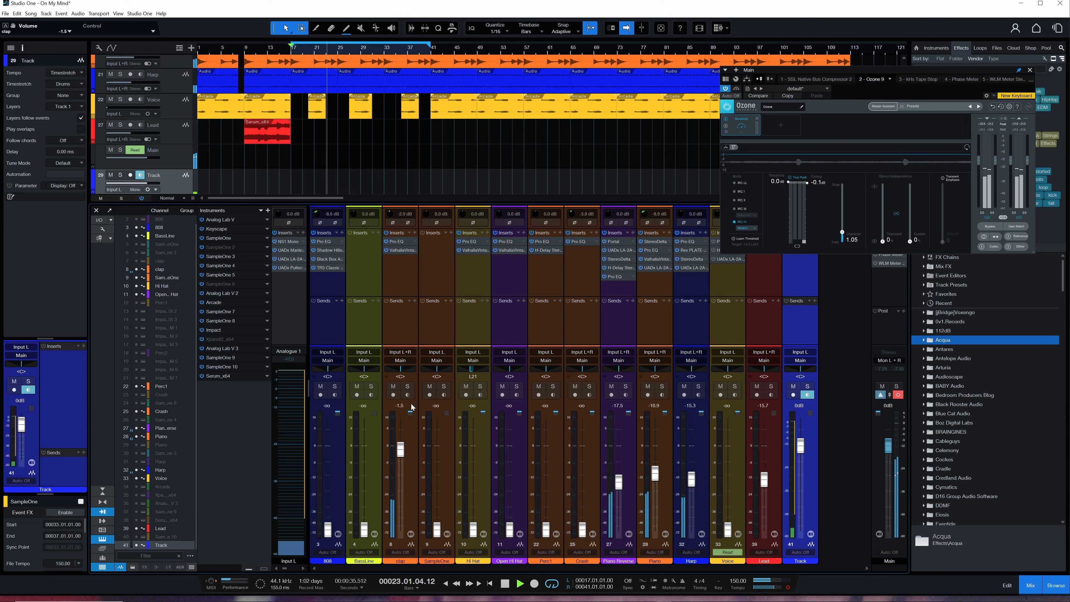
Step: Inspect the Pro EQ settings on the clap channel, close the plug-in and restart playback
click(399, 242)
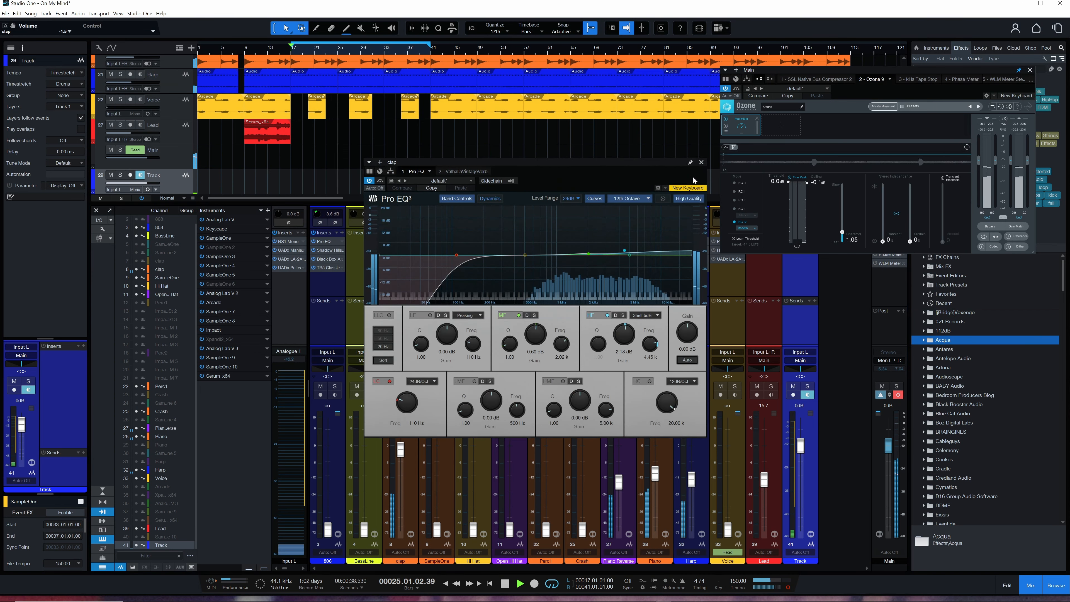
click(701, 162)
key(space)
key(space)
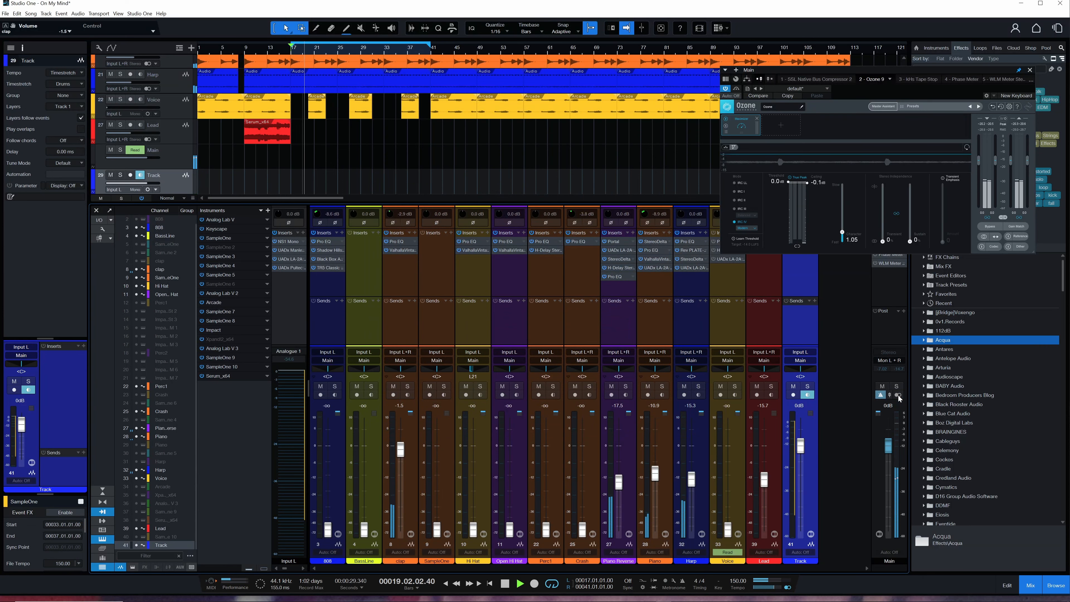
Step: Set the SampleOne fader to about -9.8 dB and switch that track from mono to stereo
click(898, 395)
drag(437, 531, 437, 474)
click(444, 440)
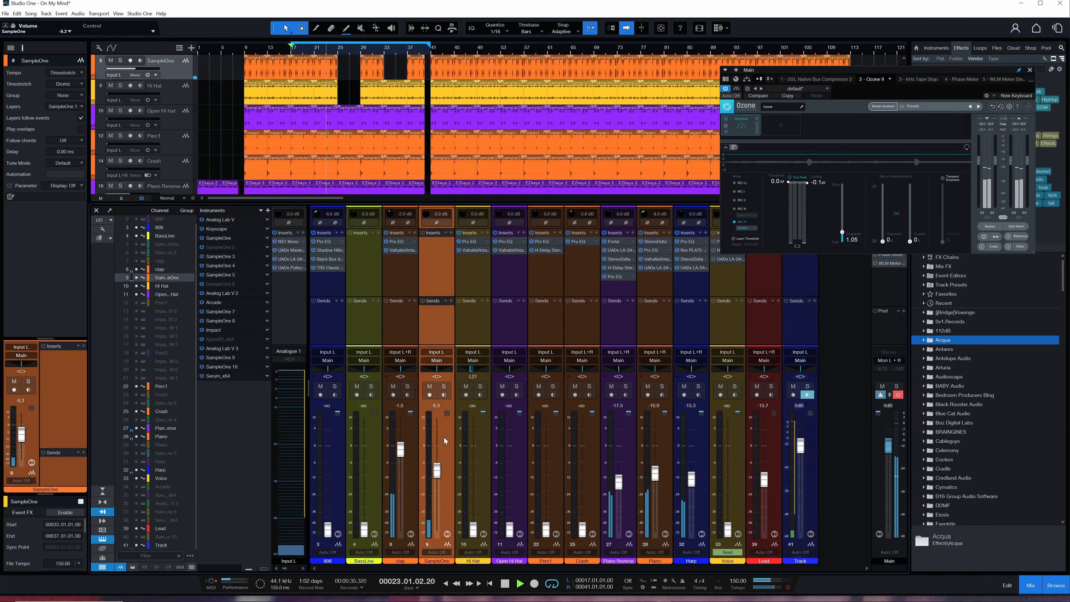
click(148, 75)
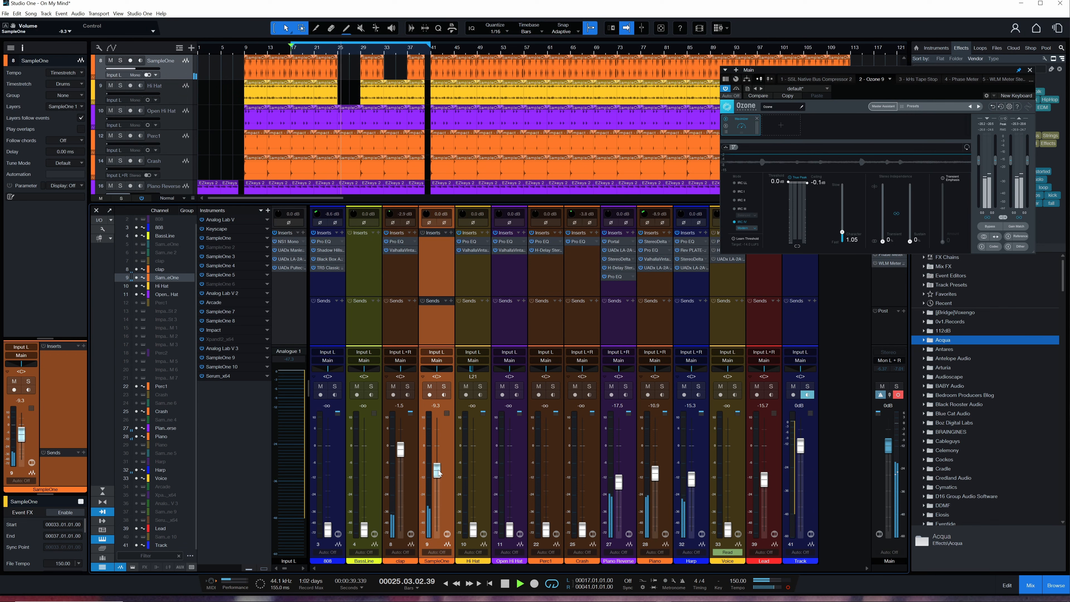
drag(437, 471, 437, 473)
Step: Copy ValhallaVintageVerb from the clap channel to SampleOne, set its mix to 1.6%, and raise the SampleOne fader to -7.0 dB
drag(423, 252, 440, 241)
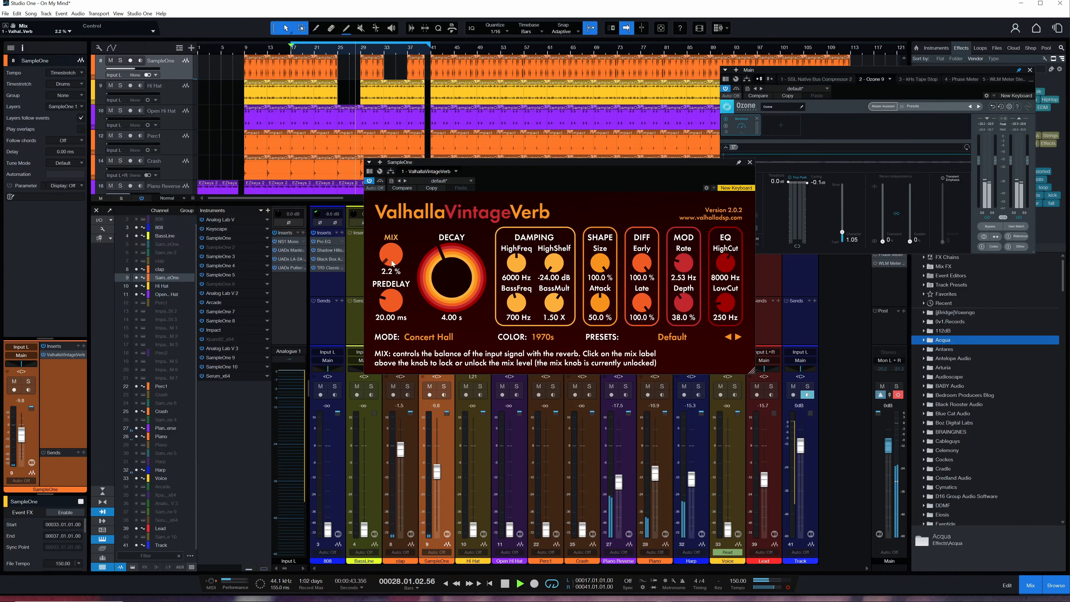
drag(392, 264, 393, 262)
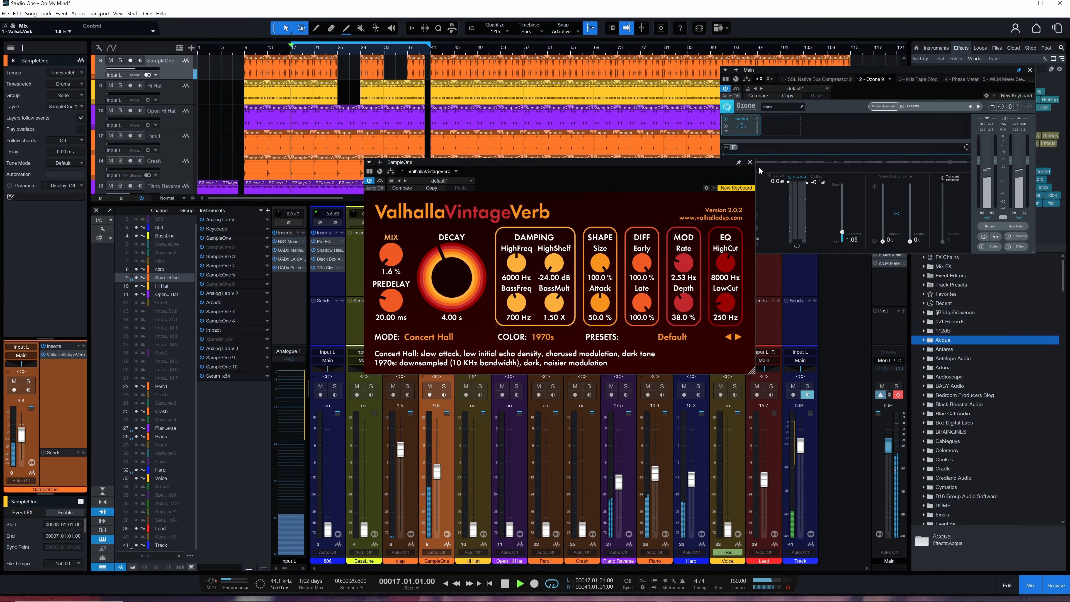
click(750, 162)
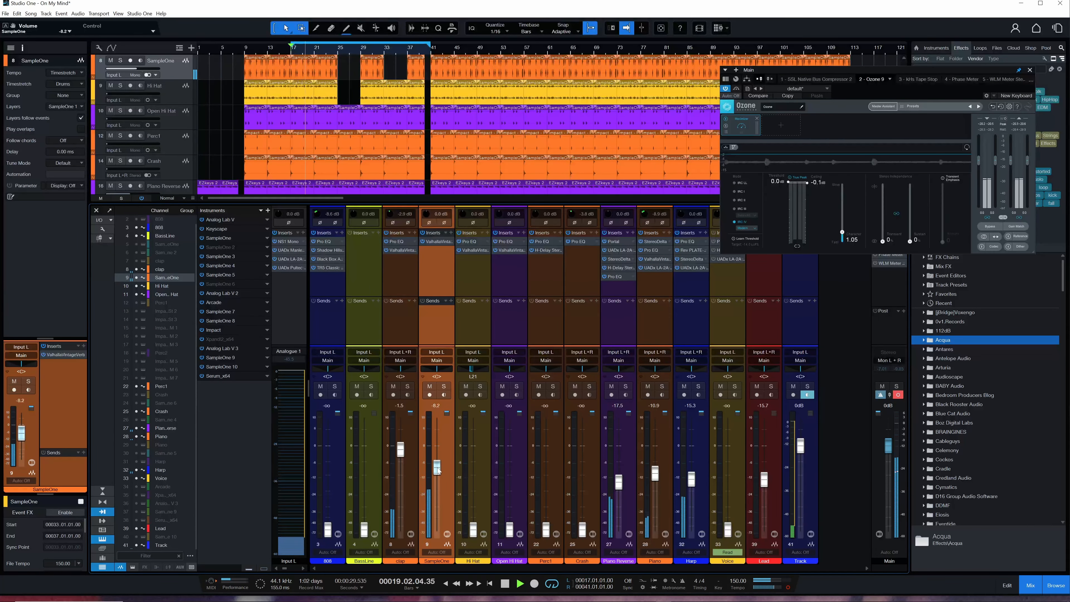
drag(437, 471, 437, 466)
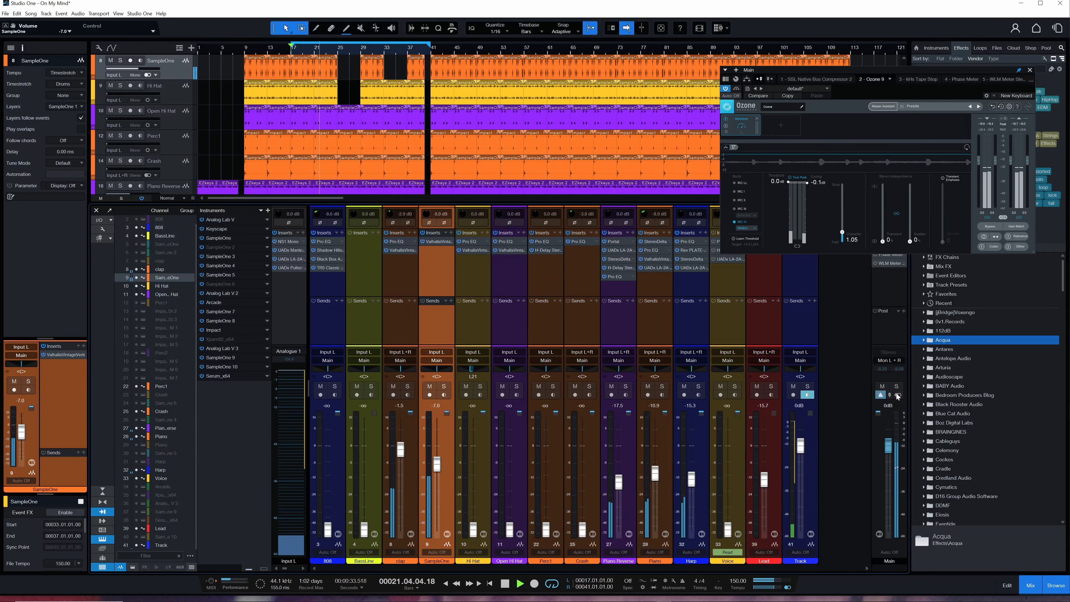
Step: Raise the Hi Hat fader to -5.7 dB with the Main output in mono, return it to stereo and stop playback
click(897, 394)
drag(478, 529, 481, 509)
click(480, 494)
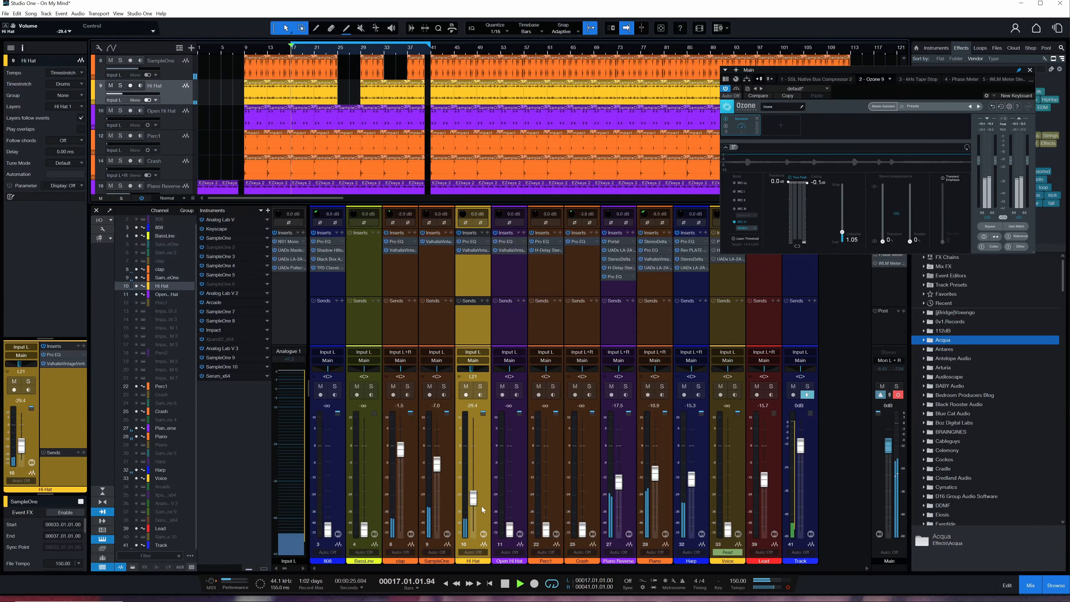
drag(473, 498, 473, 461)
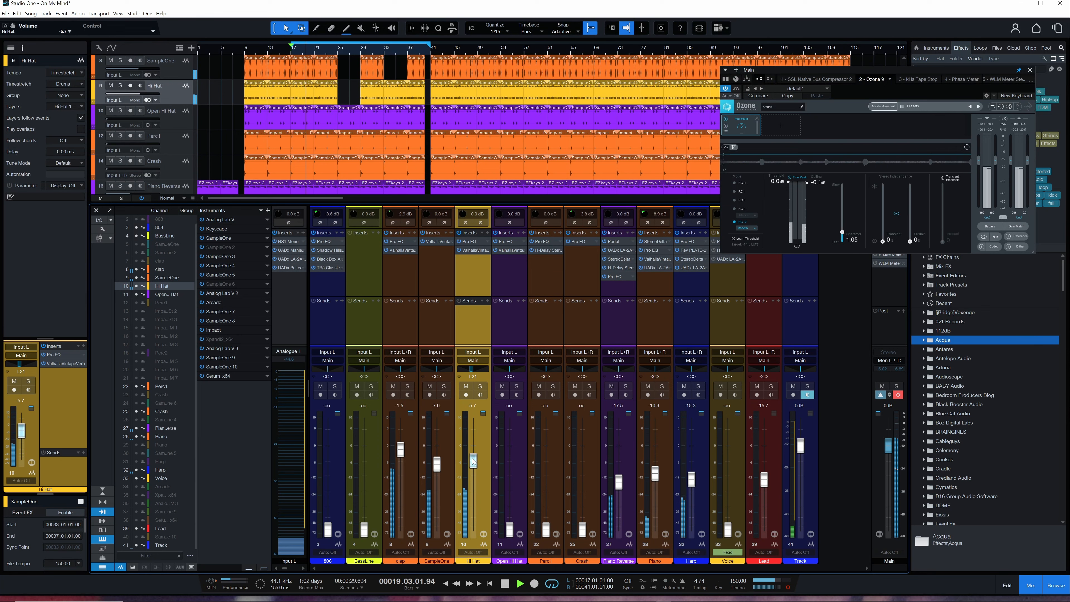
click(897, 396)
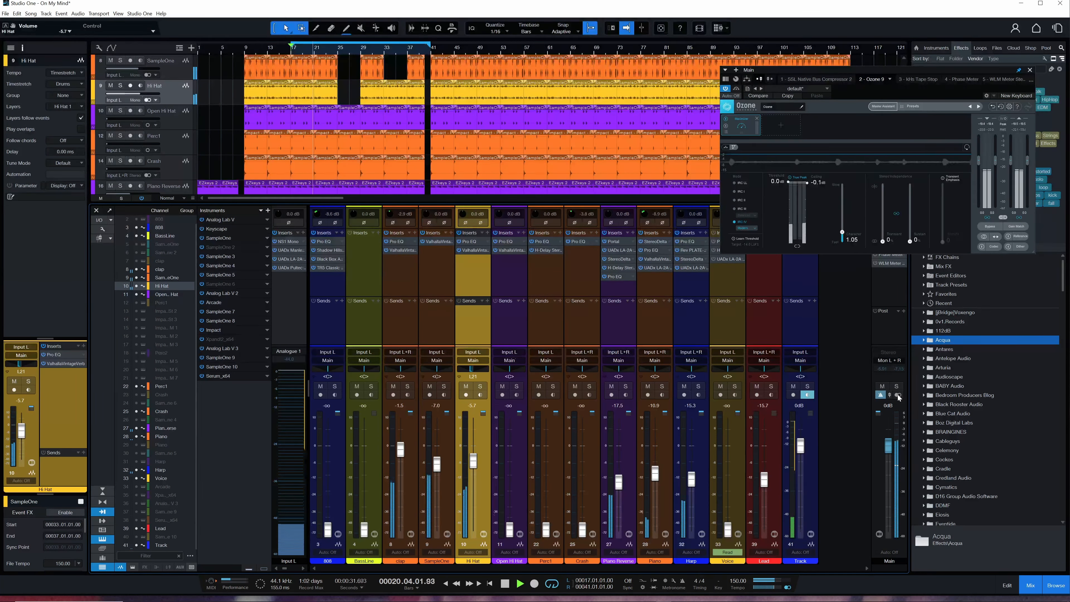
key(space)
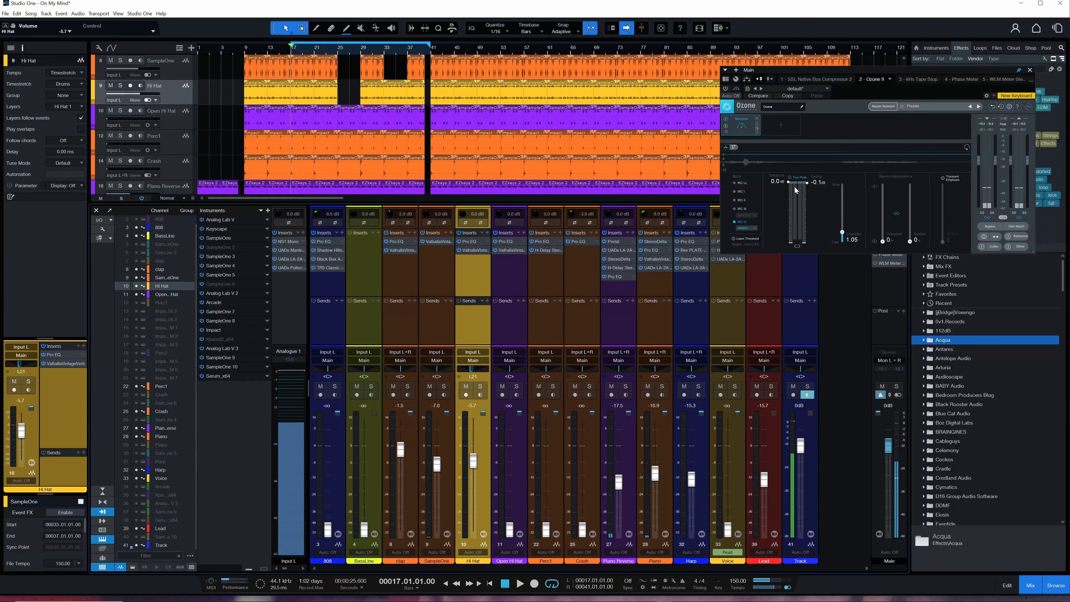
Step: Activate Ozone 9 on the Main output and restart playback in mono
drag(786, 181, 788, 184)
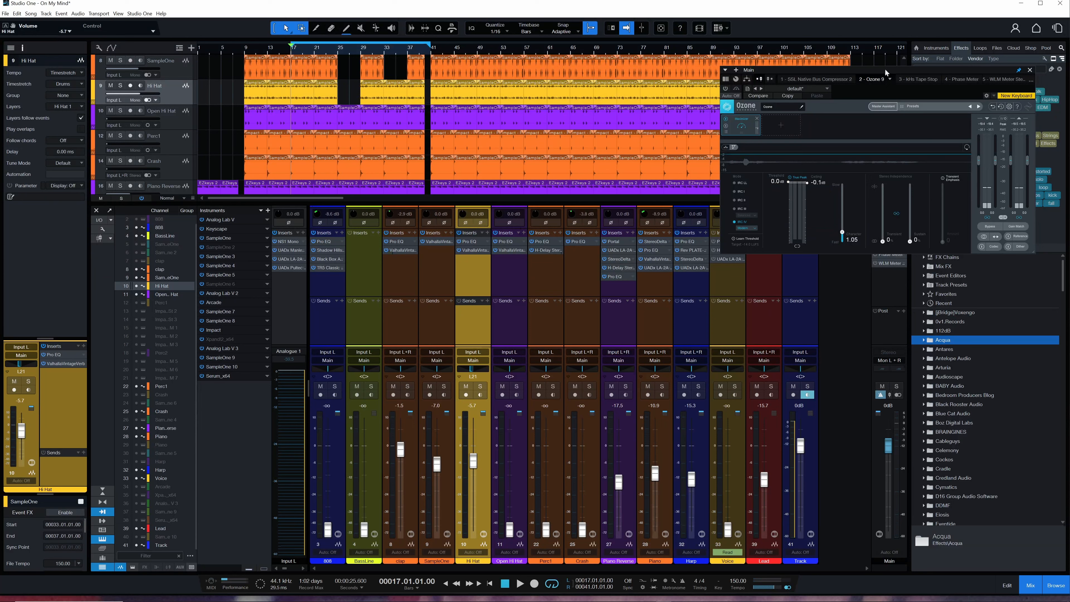
click(725, 89)
key(space)
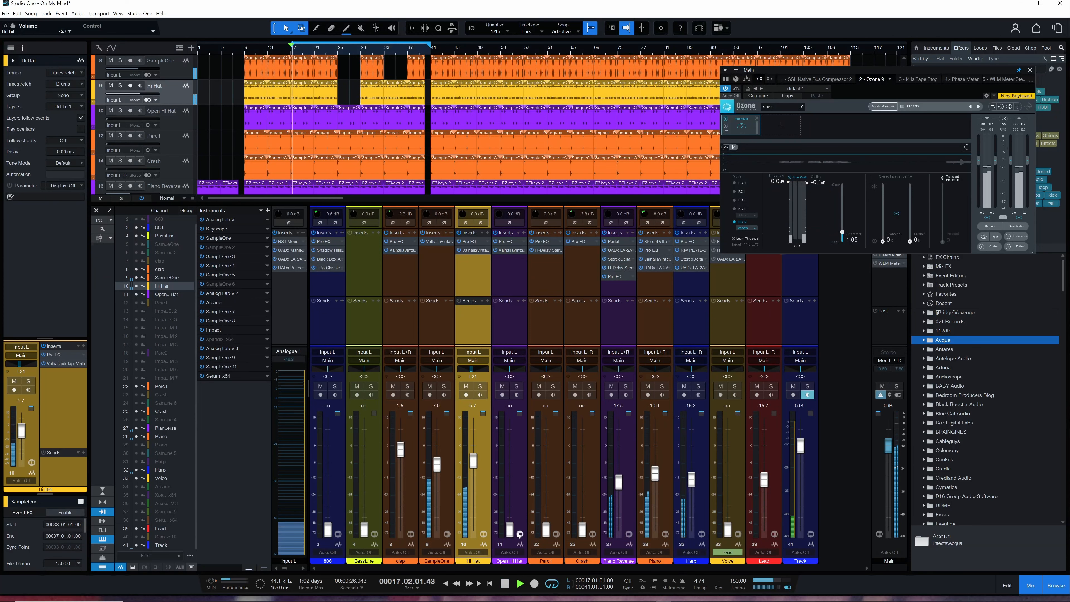
click(898, 395)
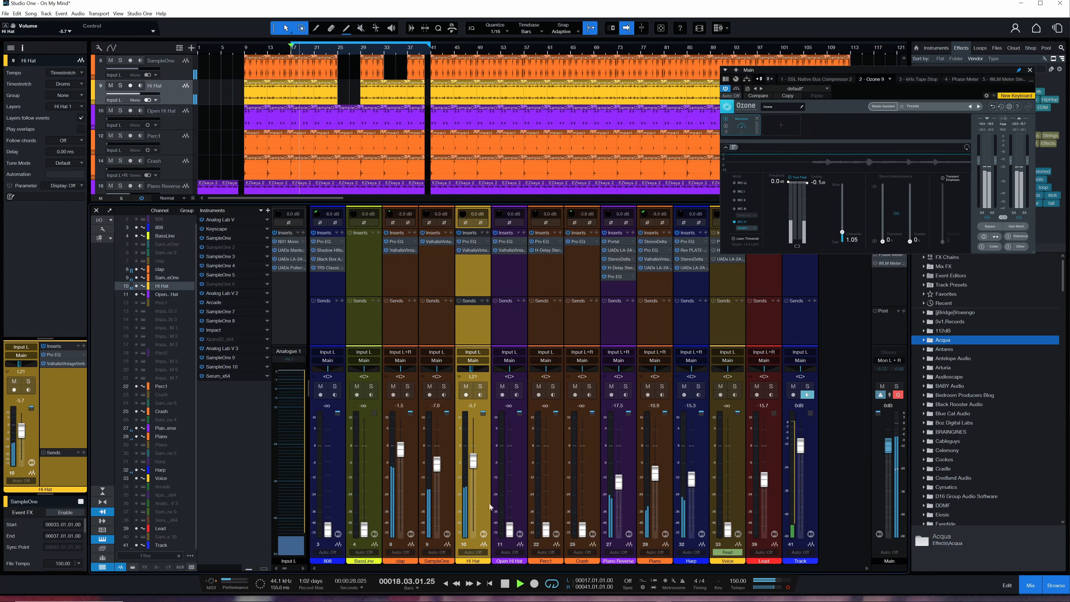
Step: Lower the SampleOne fader to -7.5 dB and raise the Open Hi Hat fader to -11.8 dB
drag(436, 465, 436, 467)
drag(508, 532, 511, 474)
click(510, 474)
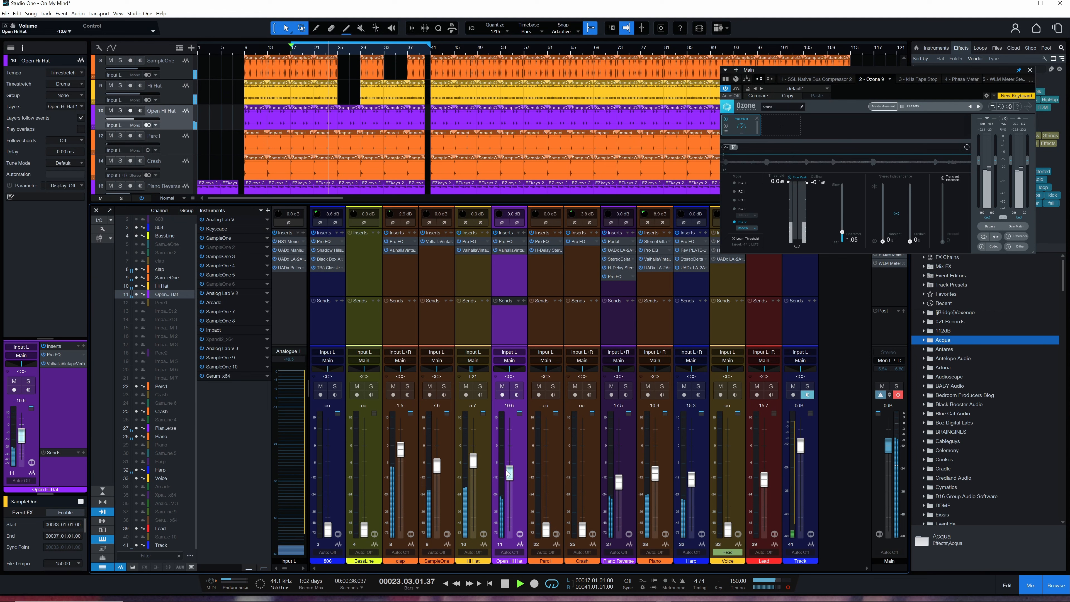
drag(510, 474, 509, 474)
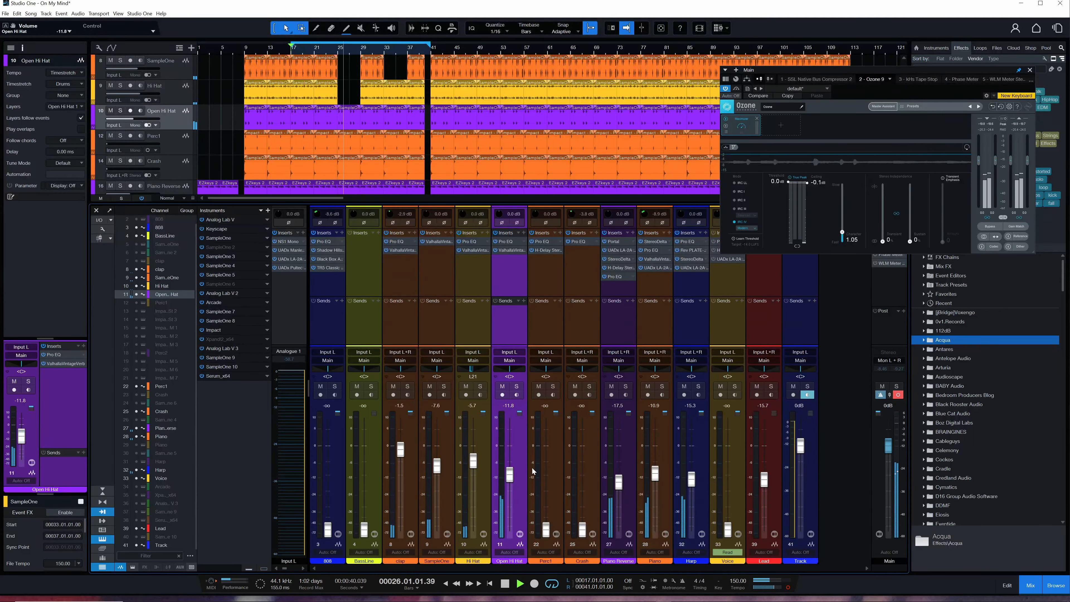
Step: Raise the Perc1 fader to -5.4 dB and the Crash fader to -10.3 dB, toggling the Main output between mono and stereo
drag(551, 533, 545, 464)
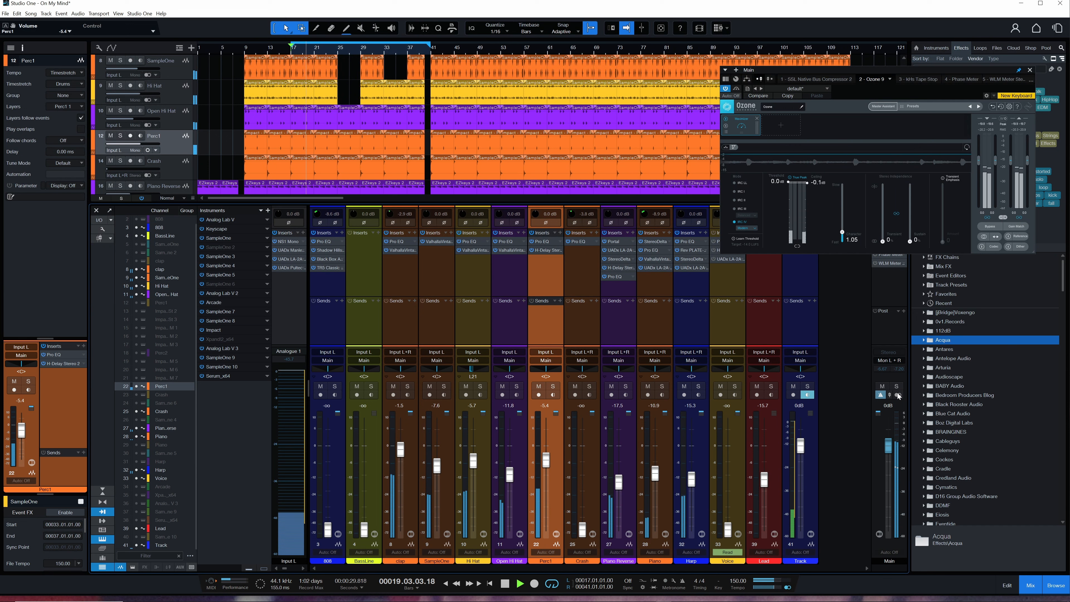
click(899, 396)
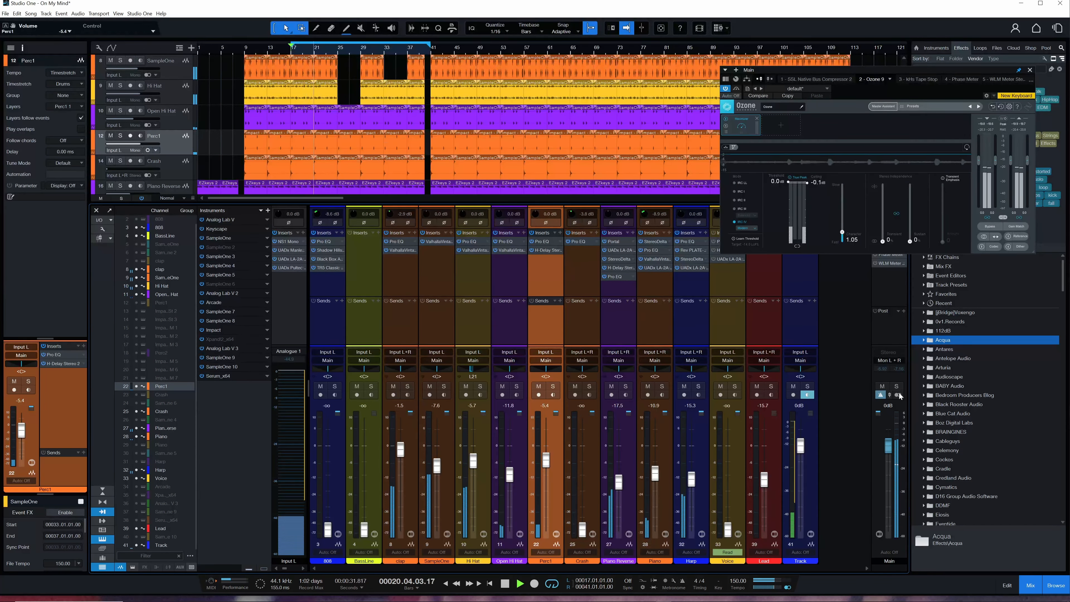
drag(583, 528, 584, 468)
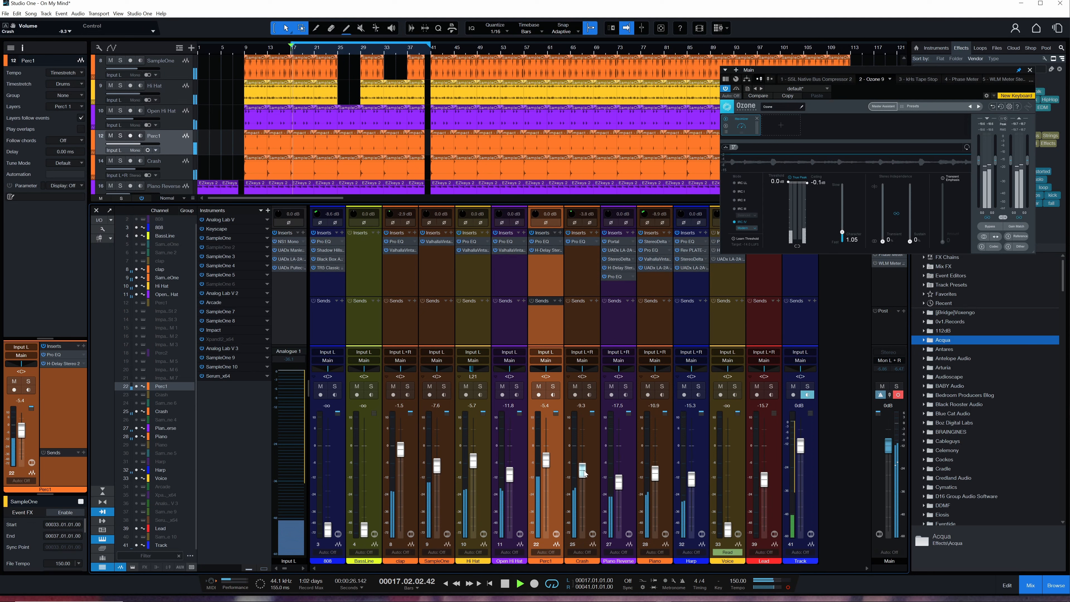
key(space)
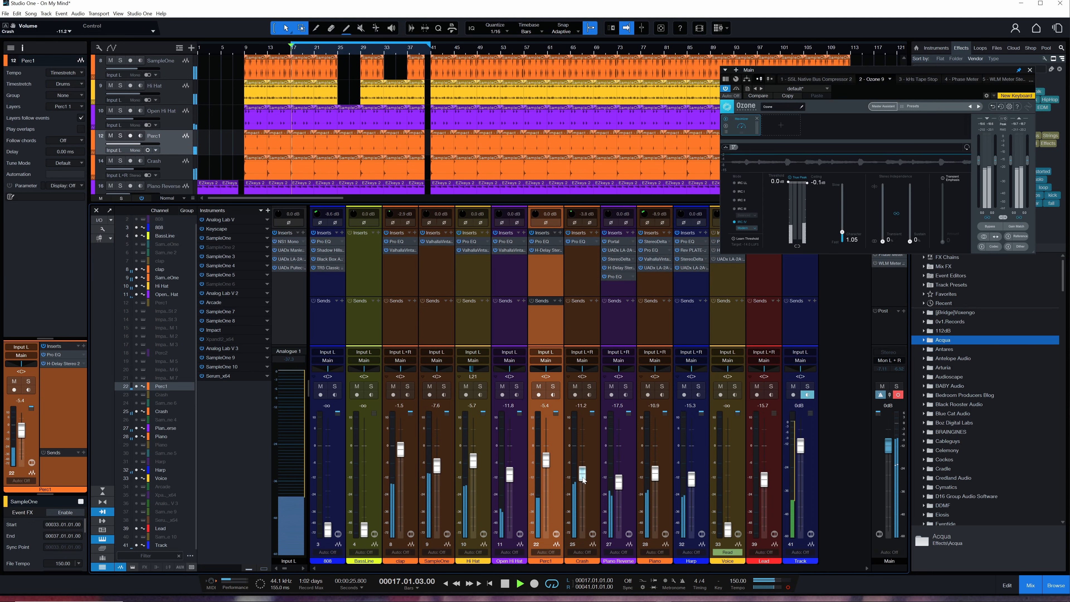
drag(583, 477, 583, 480)
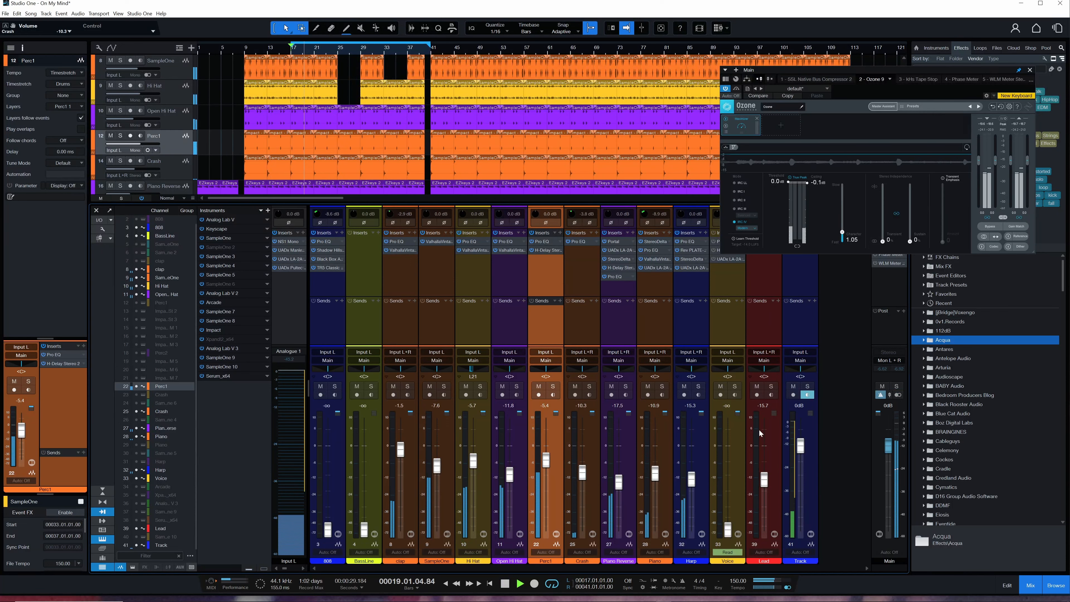
Step: Raise the Voice fader to -4.3 dB while replaying the loop
drag(727, 530, 728, 453)
click(731, 438)
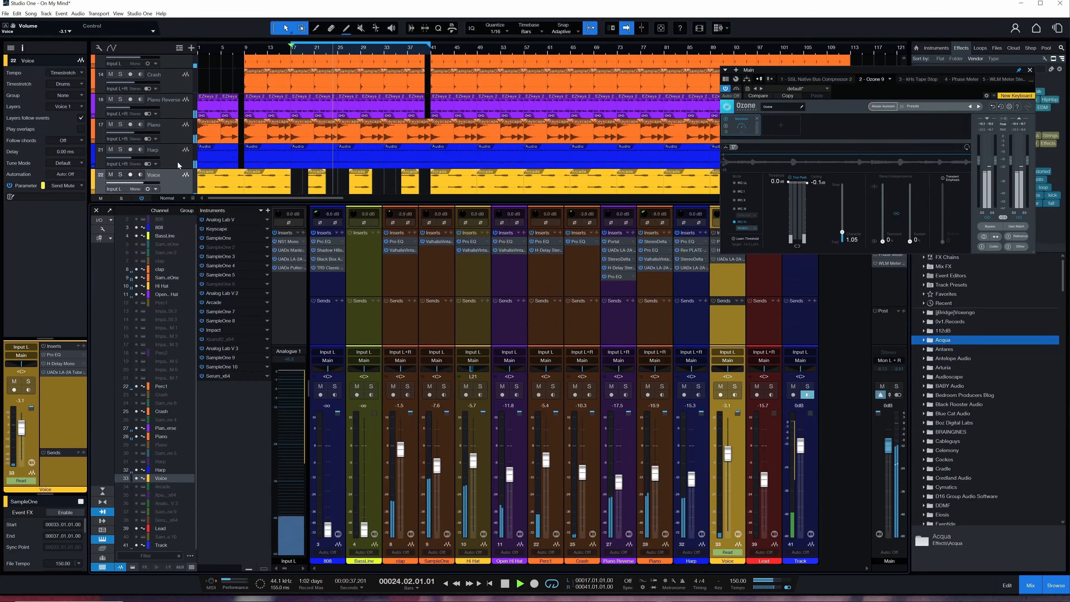
key(space)
key(space)
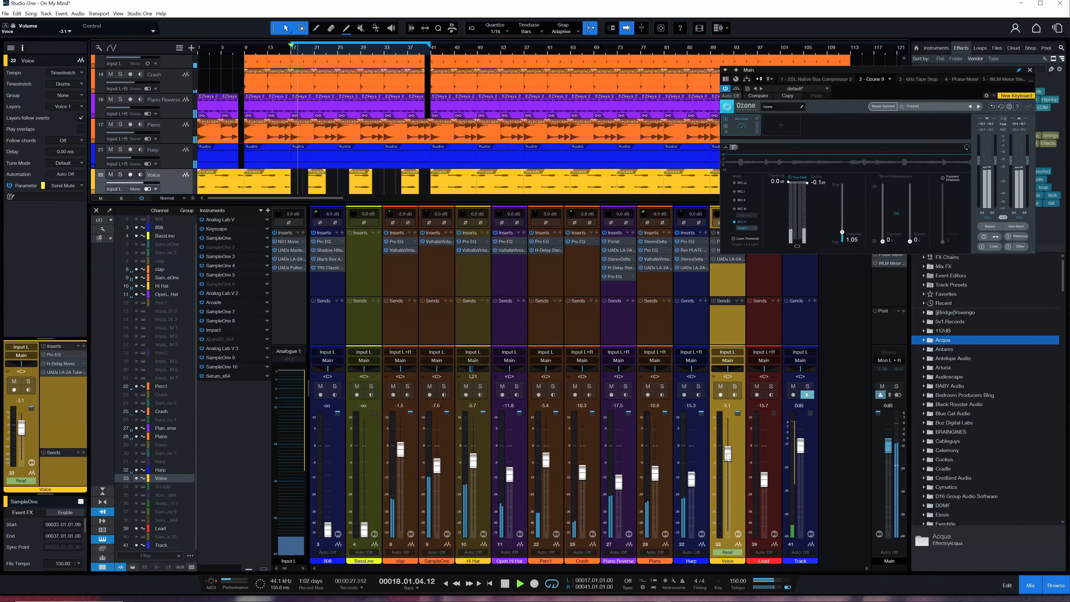
drag(727, 455, 730, 462)
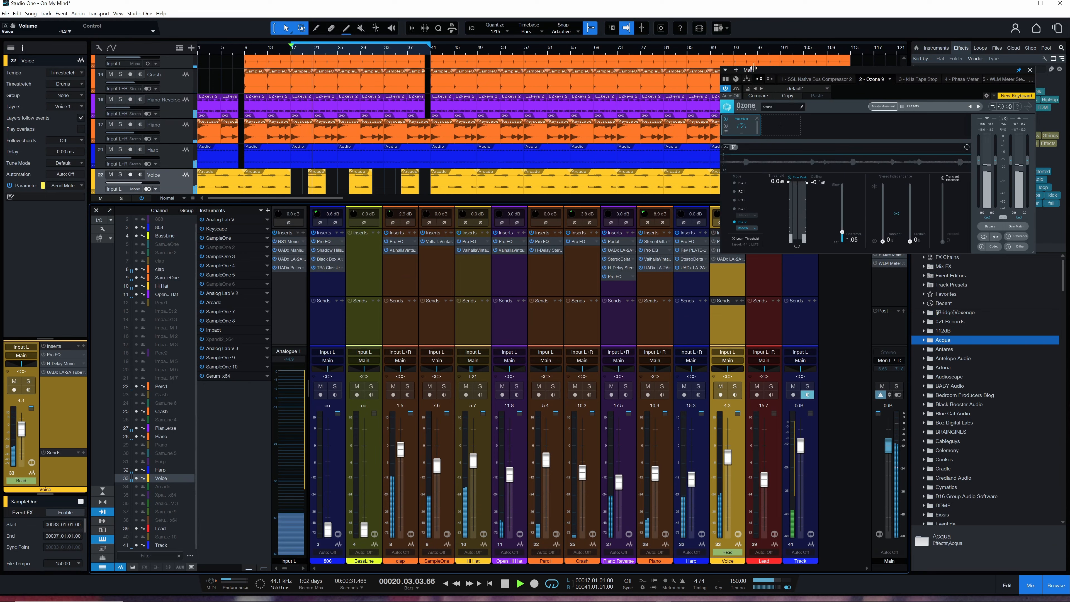
Step: Move the Ozone window off the Voice inserts, activate H-Delay Mono there and lower the Voice fader to -7.3 dB
drag(753, 69, 847, 82)
key(space)
key(space)
click(713, 233)
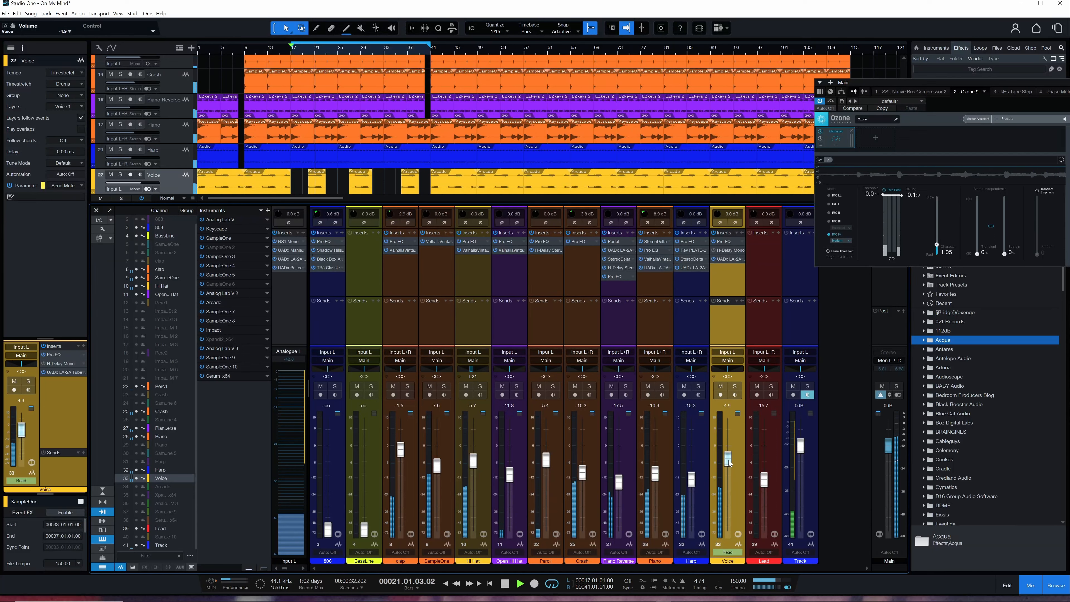
click(714, 250)
drag(726, 465, 726, 469)
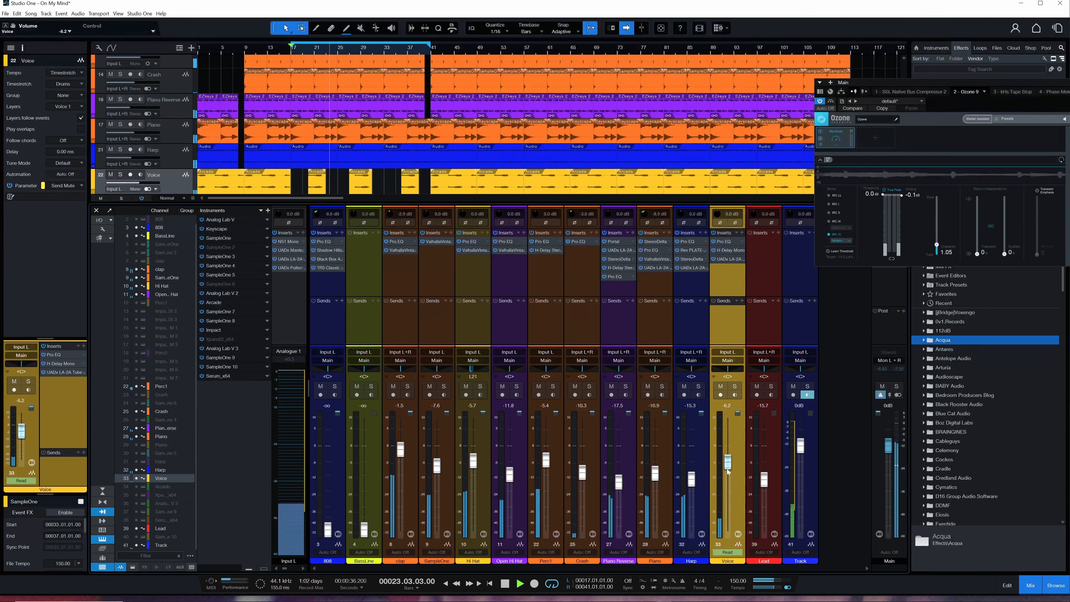
click(293, 47)
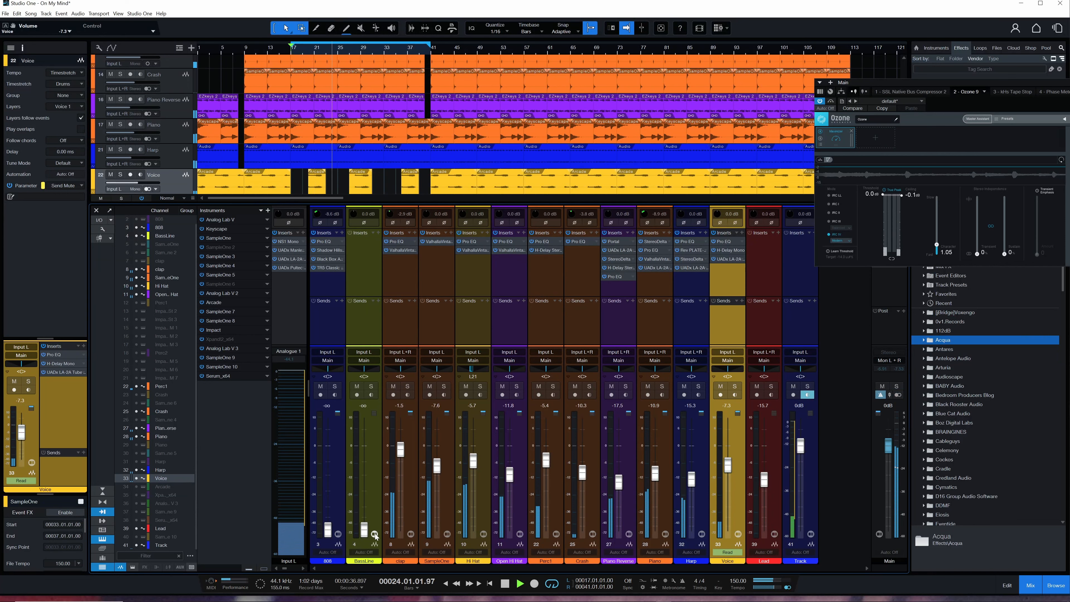
Step: Raise the 808 fader to -6.4 dB, replaying the loop to judge its level
drag(331, 532, 331, 460)
key(space)
key(space)
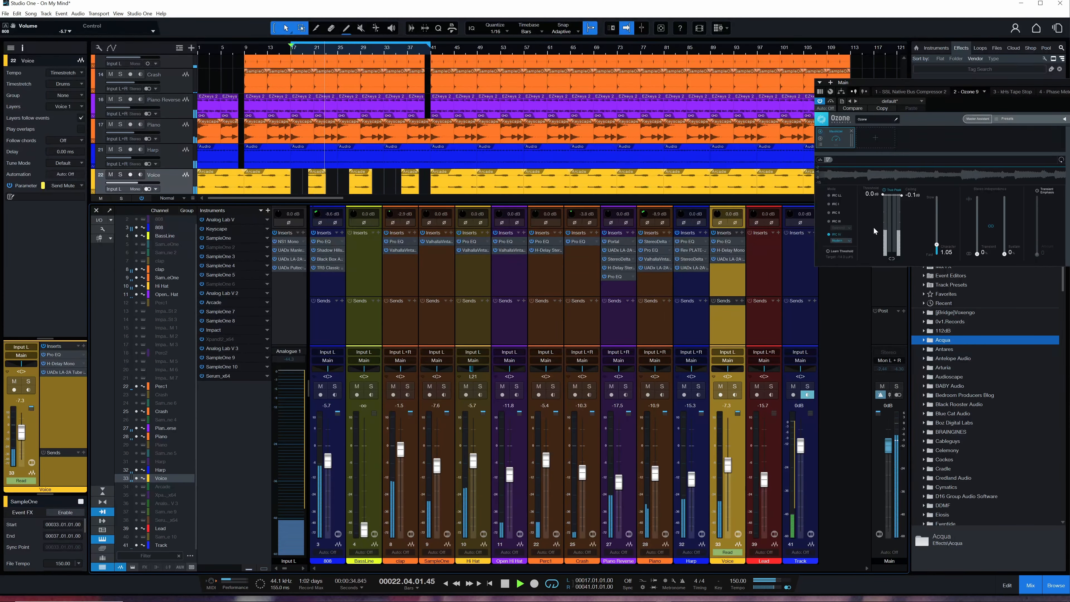
key(space)
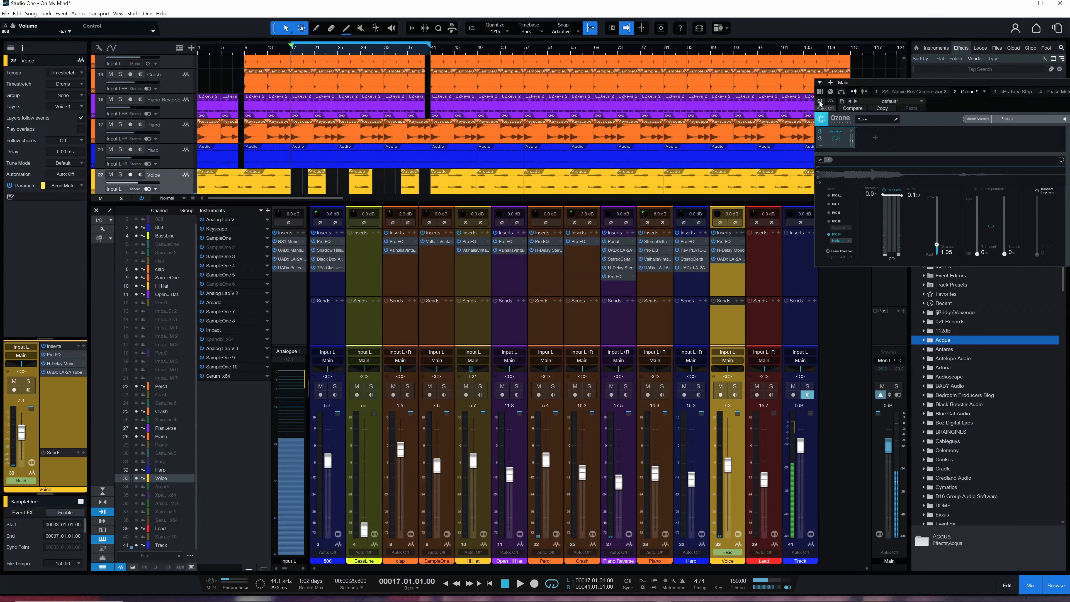
key(space)
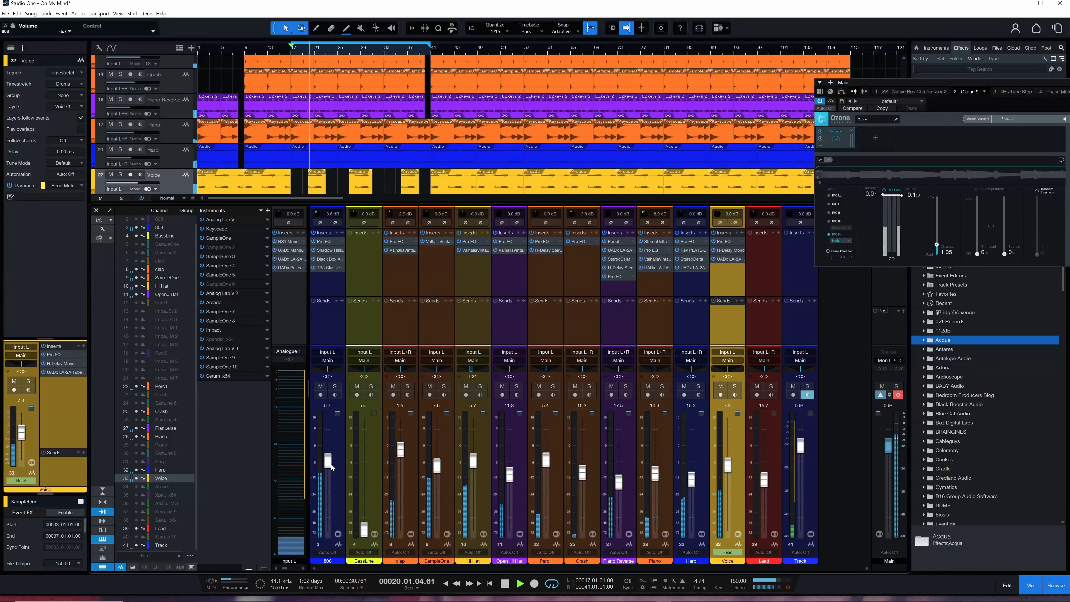
drag(331, 463, 331, 466)
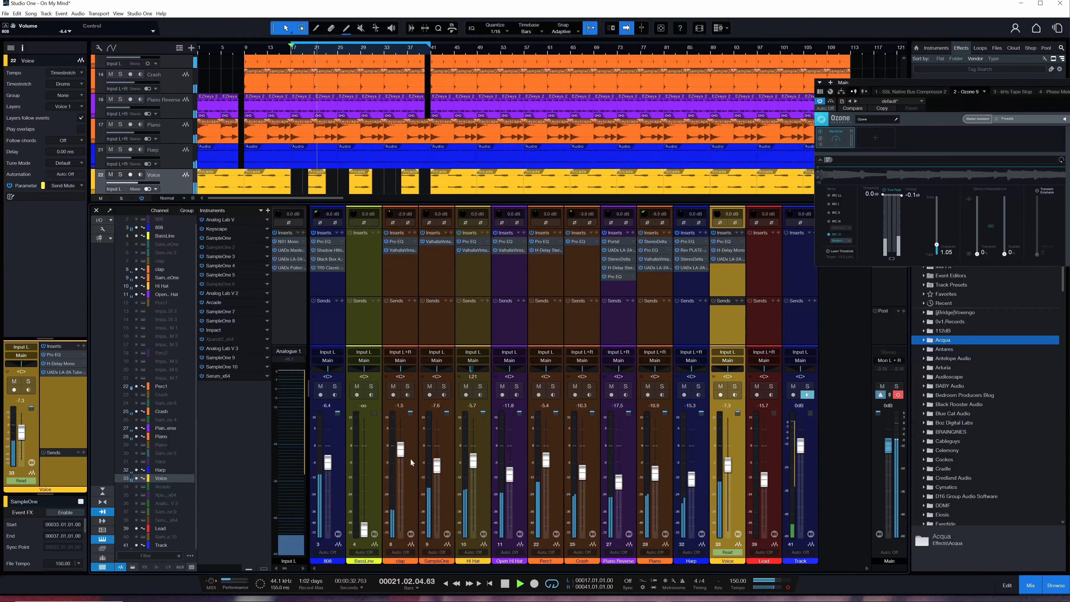
Step: Set the faders to -2.1 dB on clap, -6.8 dB on SampleOne and -4.0 dB on Hi Hat, and return Main to stereo
drag(401, 453, 438, 465)
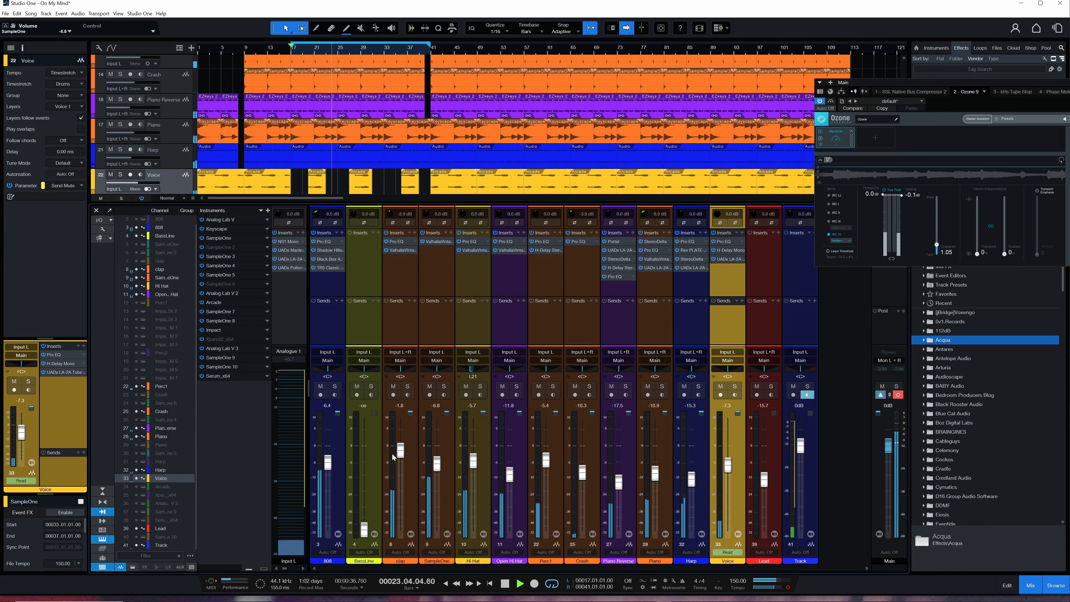
drag(401, 450, 401, 453)
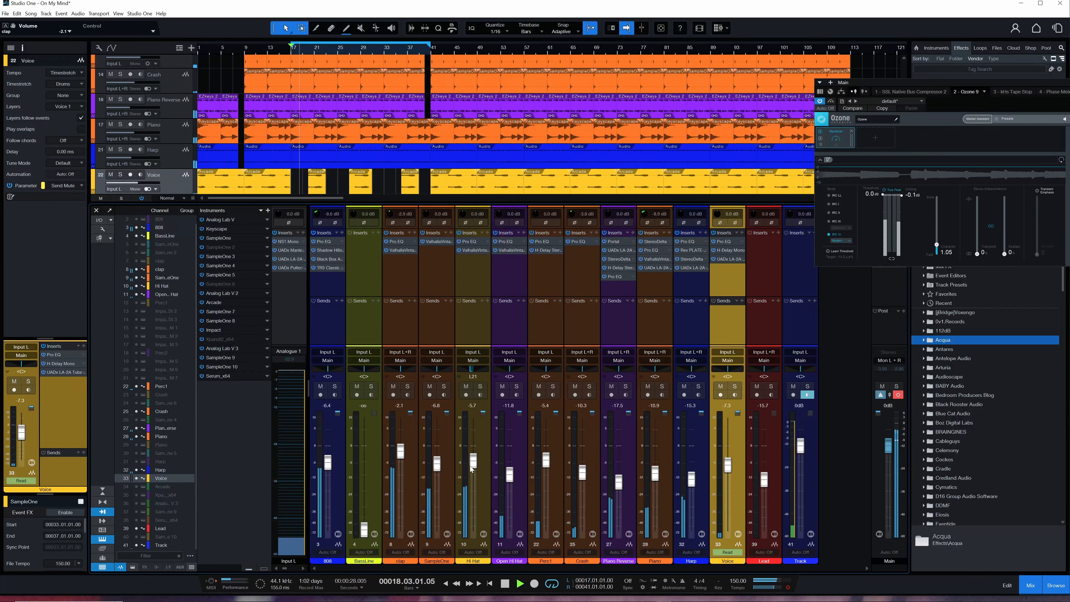
drag(471, 469, 474, 461)
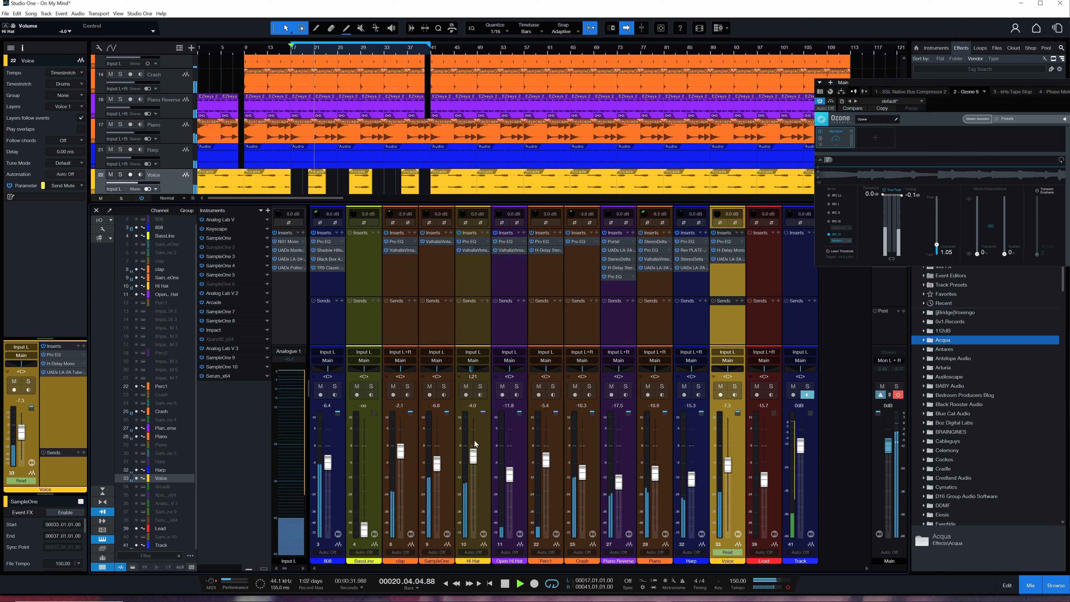
click(897, 395)
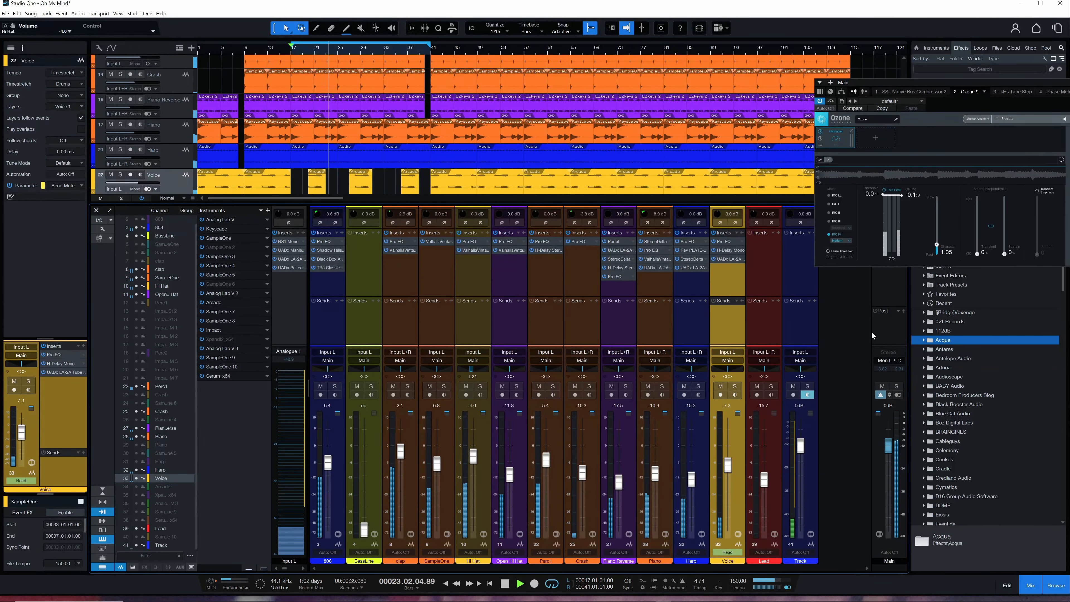
Step: Stop playback, move the Ozone window off the Main inserts and open the WLM Meter Stereo from the Main channel
drag(953, 79, 707, 57)
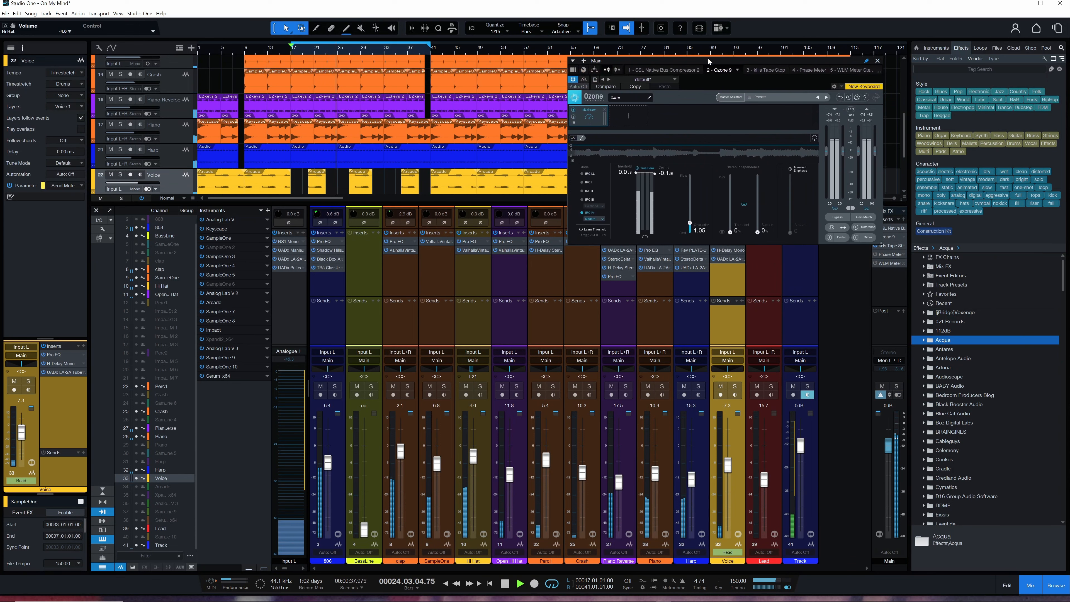
key(space)
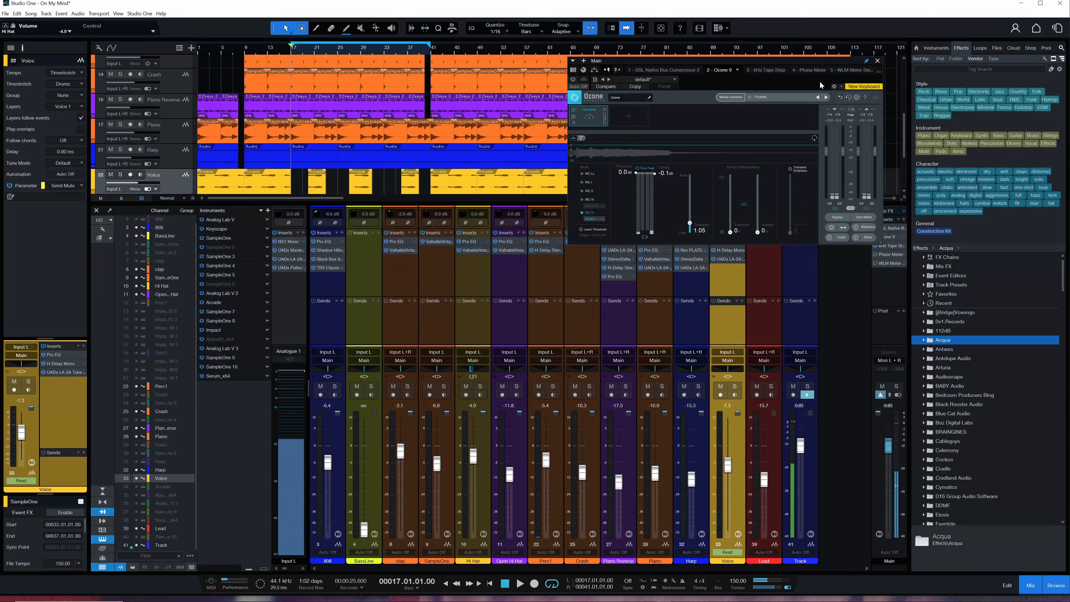
drag(810, 63, 772, 62)
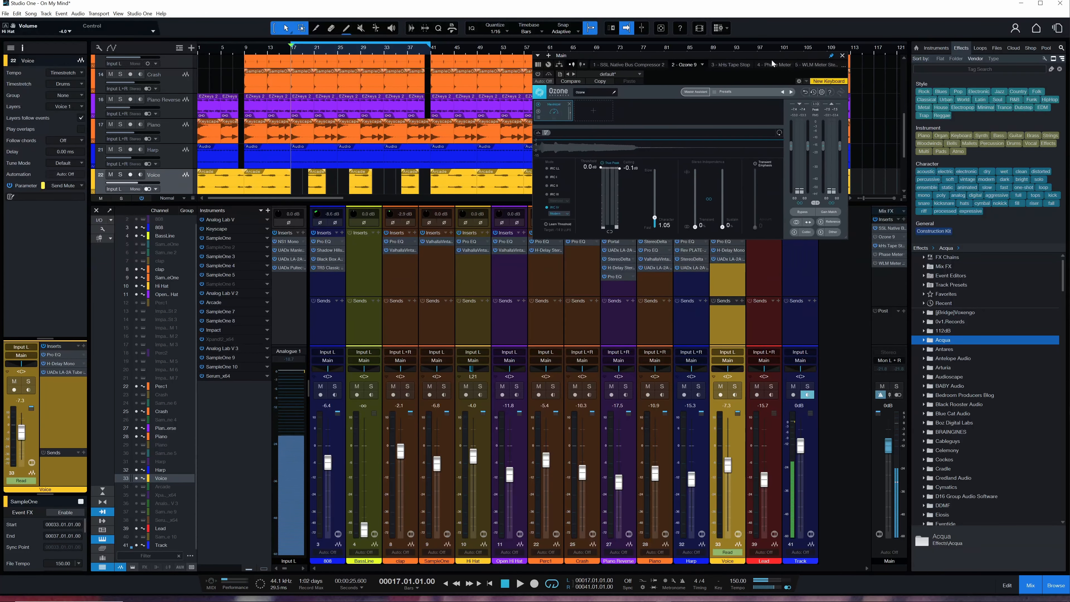
click(891, 263)
drag(398, 168, 860, 242)
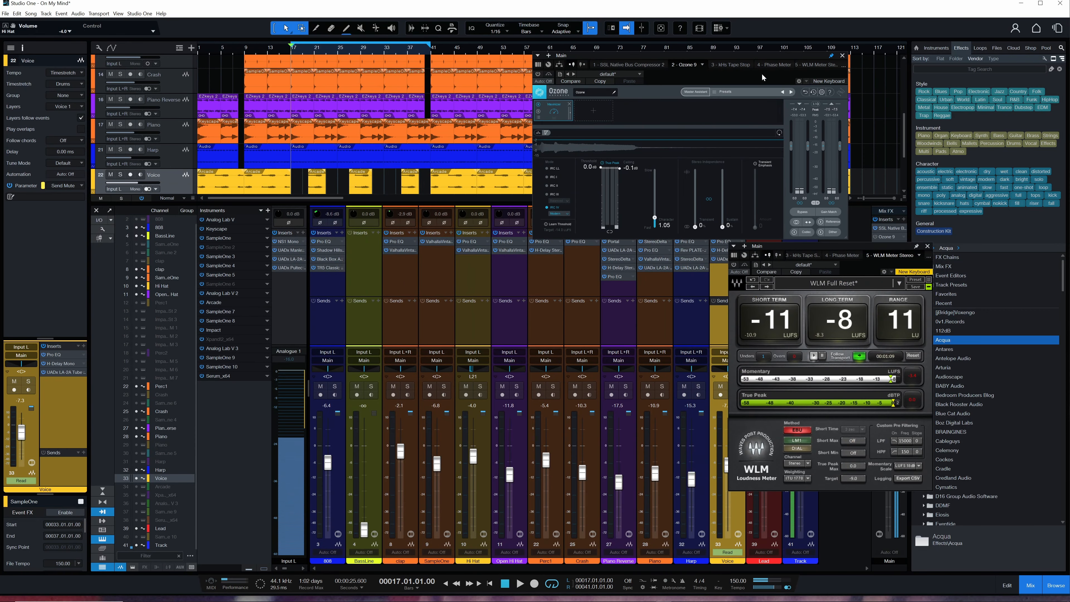
Step: Arrange the Ozone 9 and WLM Meter windows apart, restart playback and activate Ozone 9
drag(764, 53, 911, 40)
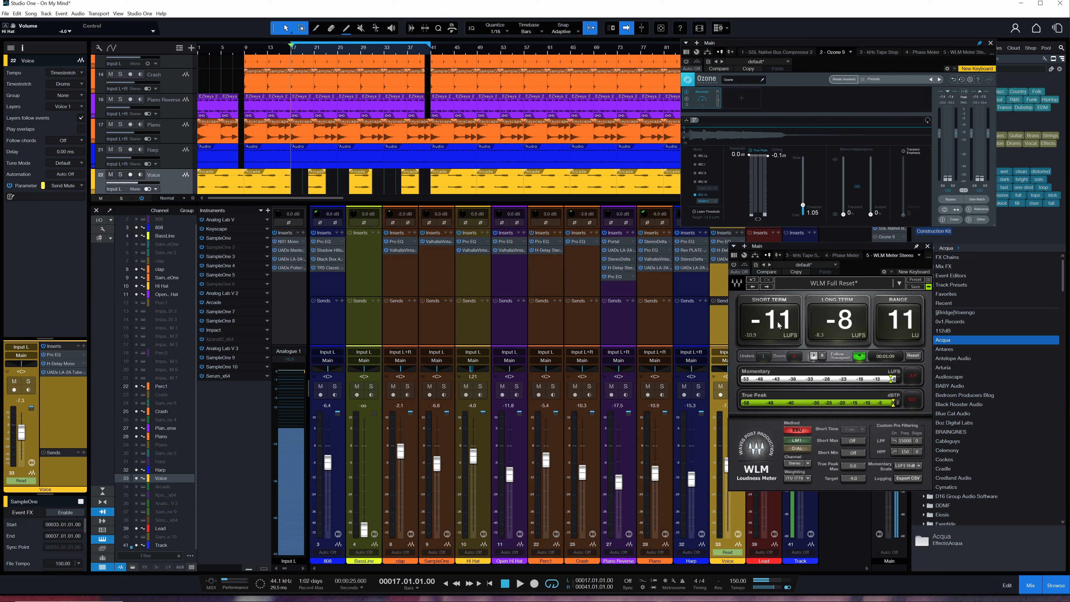
drag(828, 244, 891, 278)
key(space)
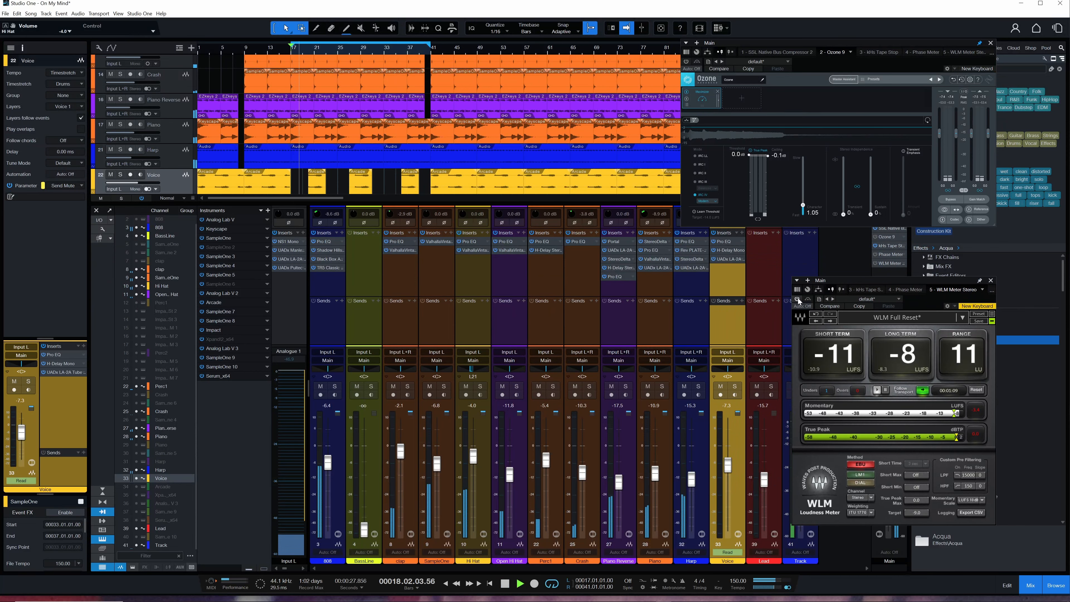
click(686, 62)
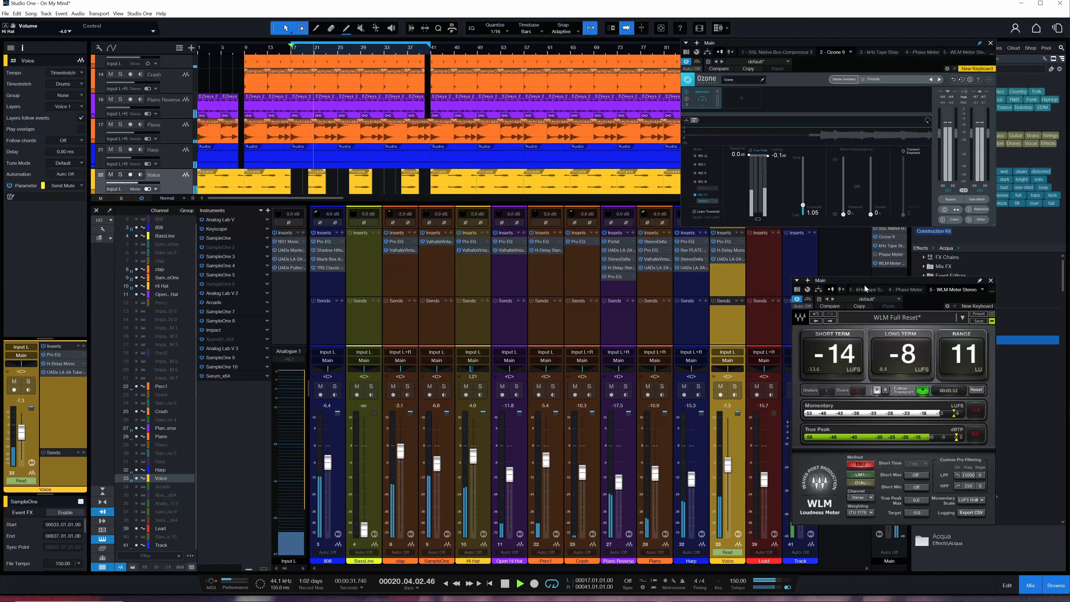
Step: Move the WLM Meter window clear and lower the Ozone 9 Maximizer threshold to -5.2 dB while judging loudness during loop playback
drag(866, 280, 897, 269)
drag(748, 155, 755, 191)
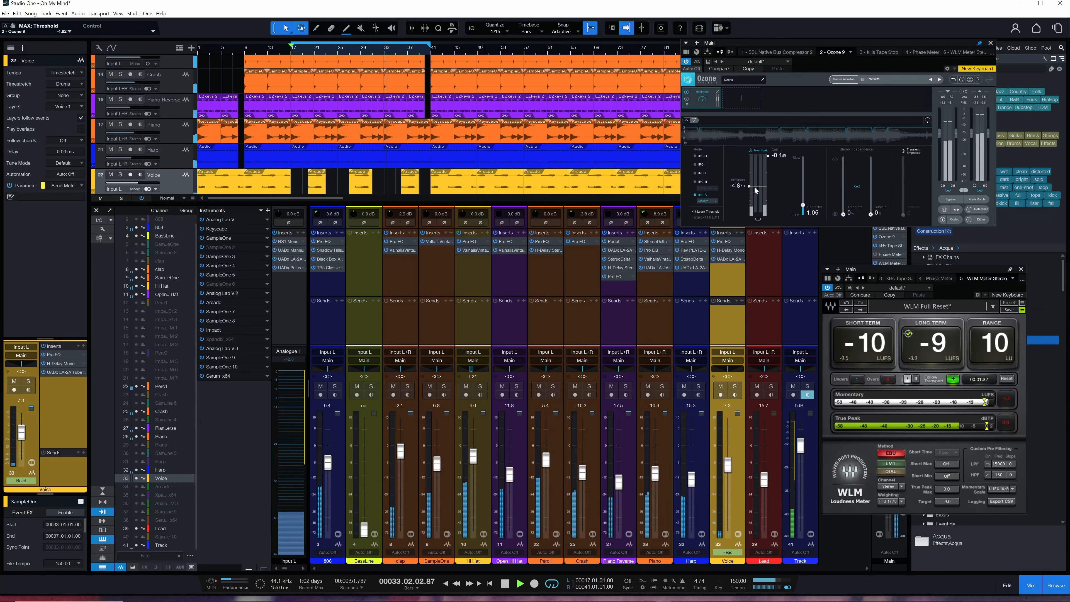
key(space)
key(space)
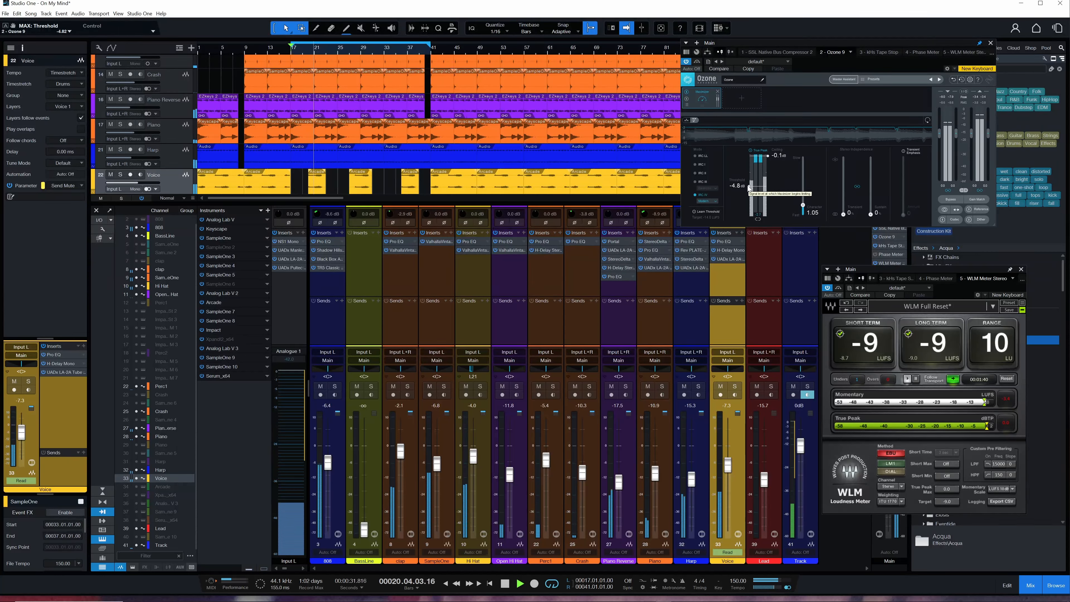
drag(747, 186, 750, 188)
key(space)
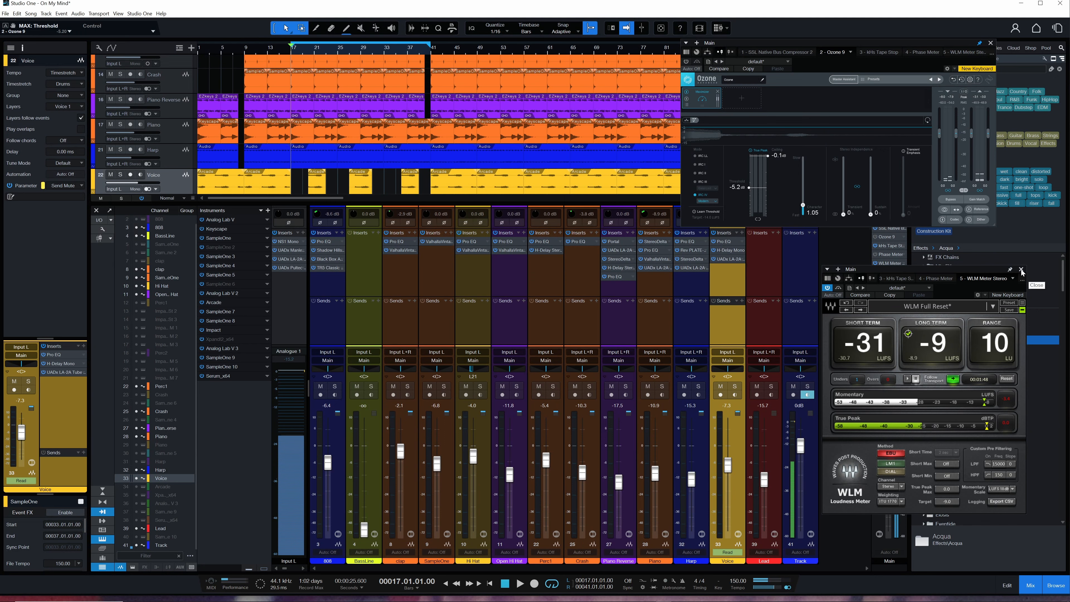
Step: Add the Low End Focus module in Ozone 9 and set its contrast to 44.2 and gain to 1.0 during playback
click(743, 98)
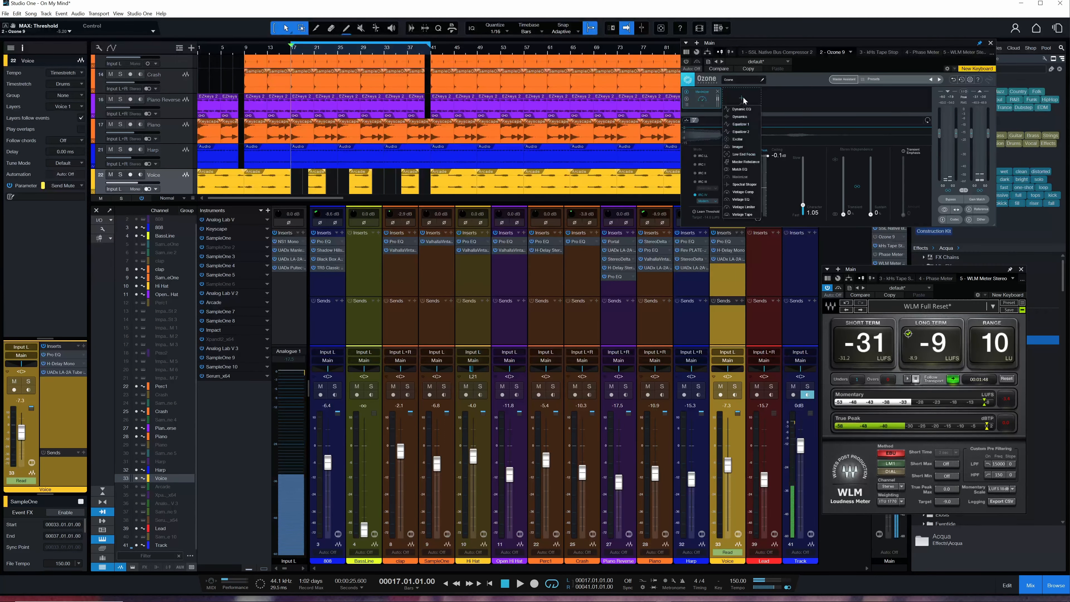
click(743, 155)
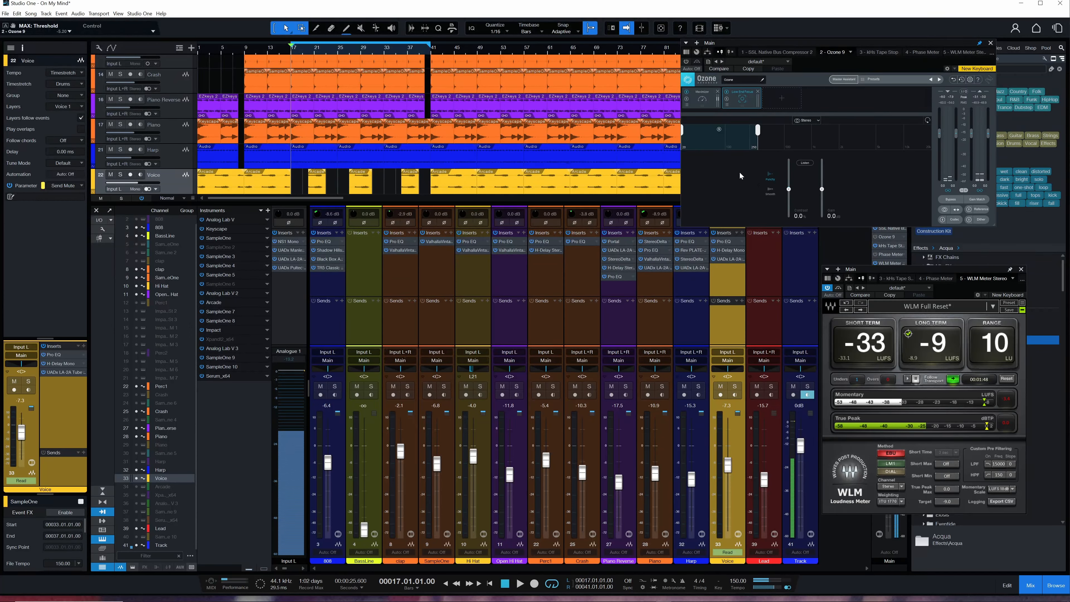
click(684, 62)
key(space)
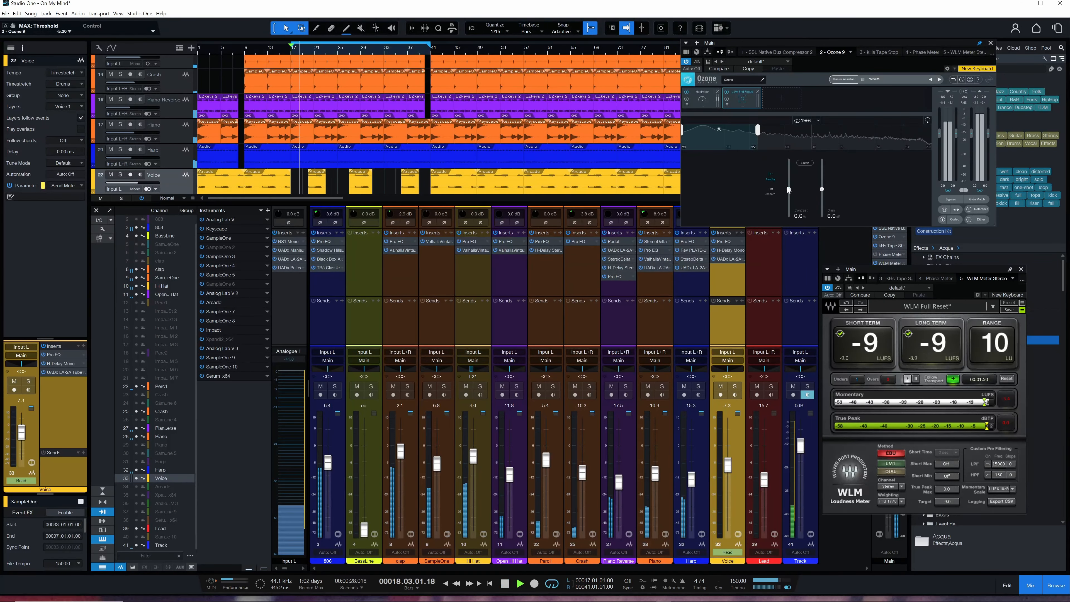
mouse_move(789, 189)
mouse_down()
mouse_move(790, 179)
mouse_move(821, 187)
mouse_move(790, 177)
mouse_up()
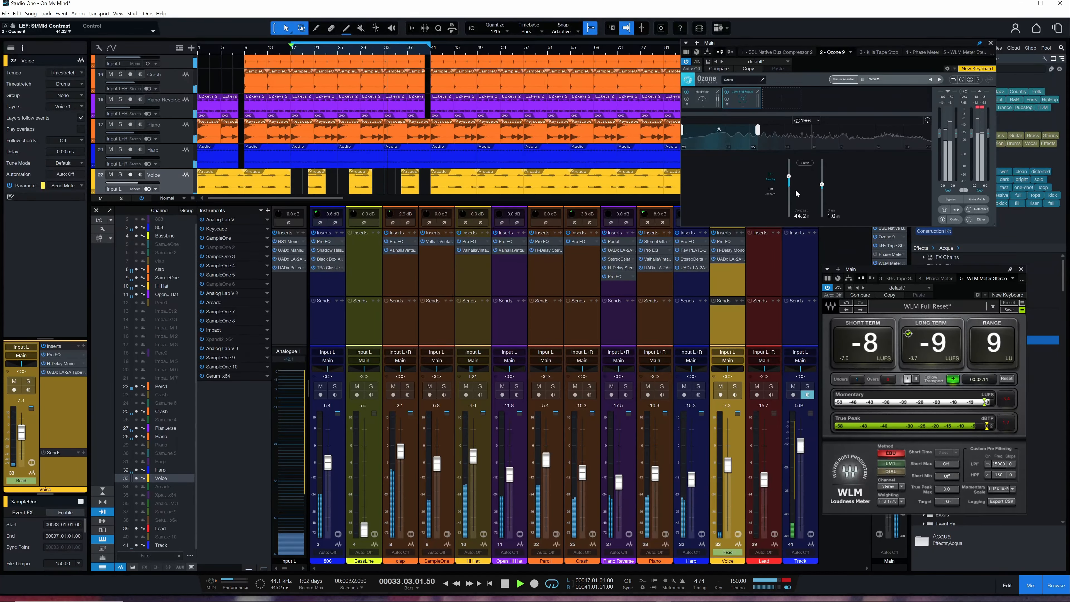
Step: Move the WLM Meter window off the Main channel, check the mix in mono, and return Main to stereo
drag(986, 270, 1013, 234)
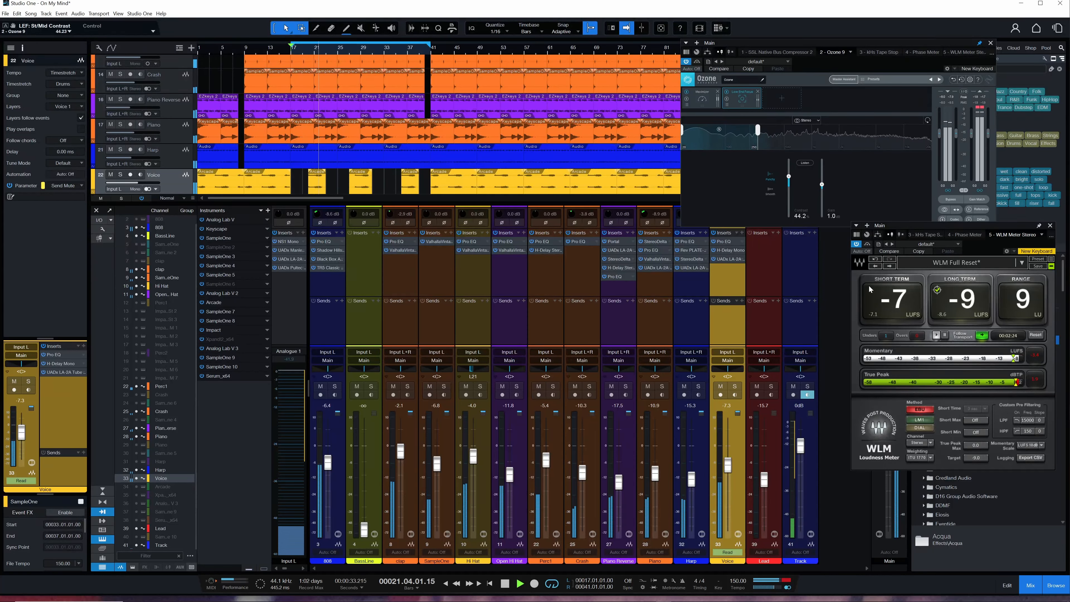
drag(967, 229, 769, 236)
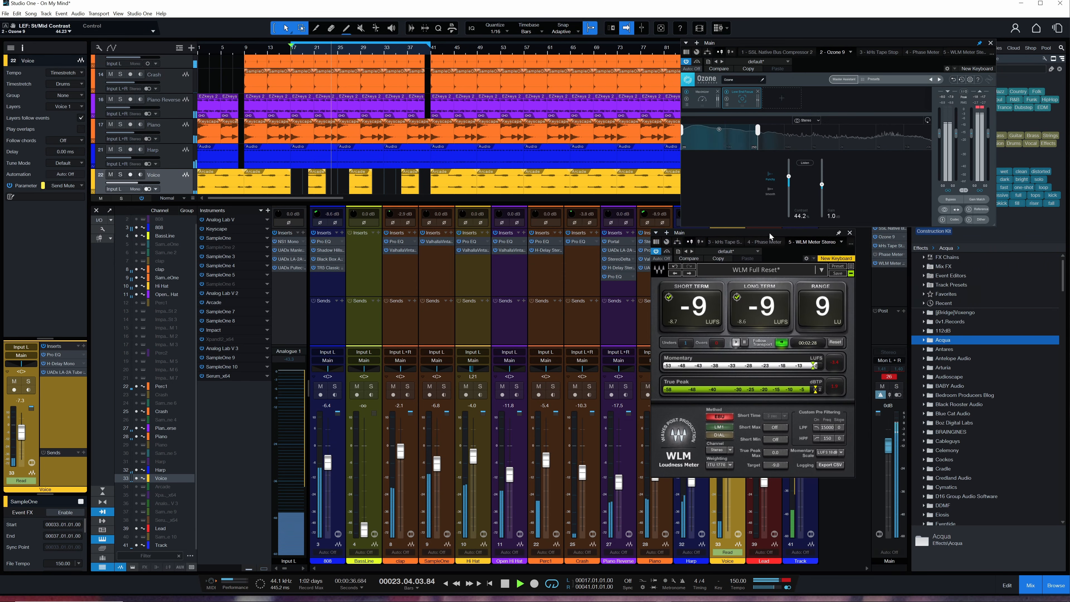
click(898, 395)
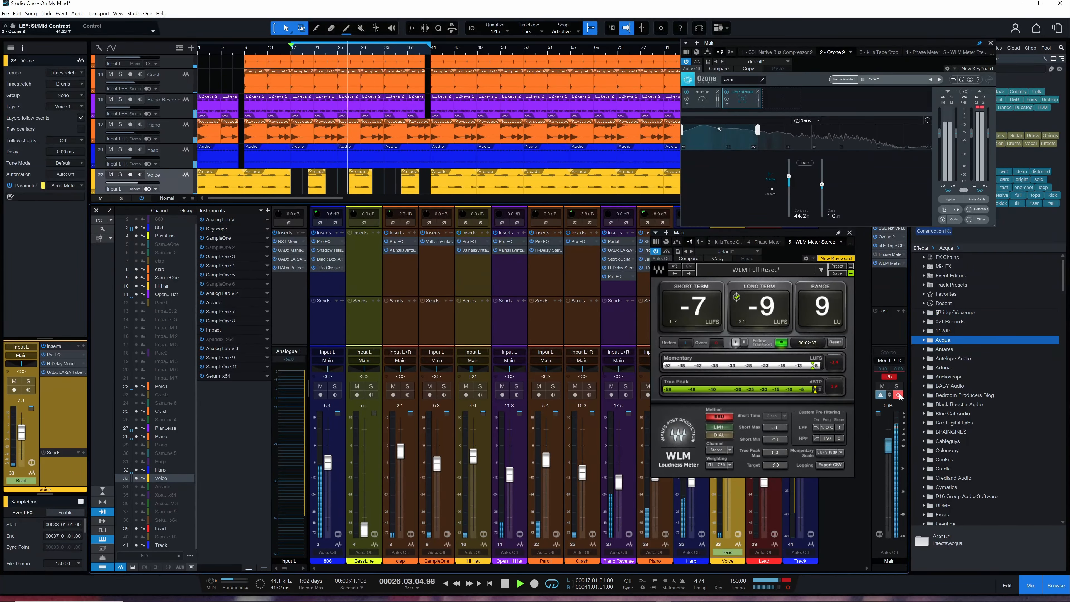
click(898, 395)
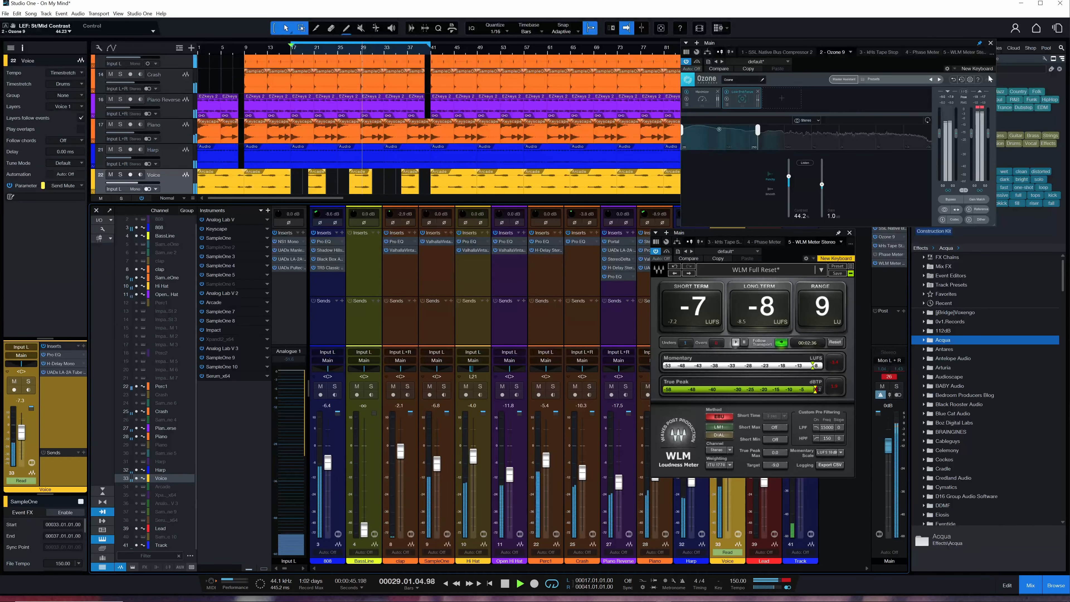
Step: Close the Ozone 9 and WLM Meter windows and stop playback
click(991, 43)
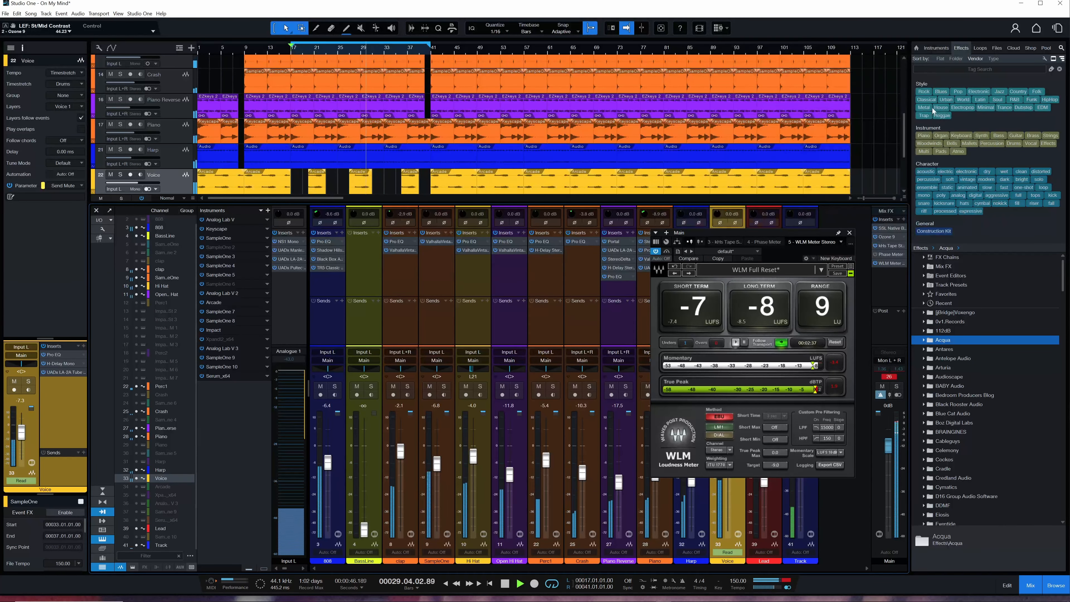
click(850, 232)
key(space)
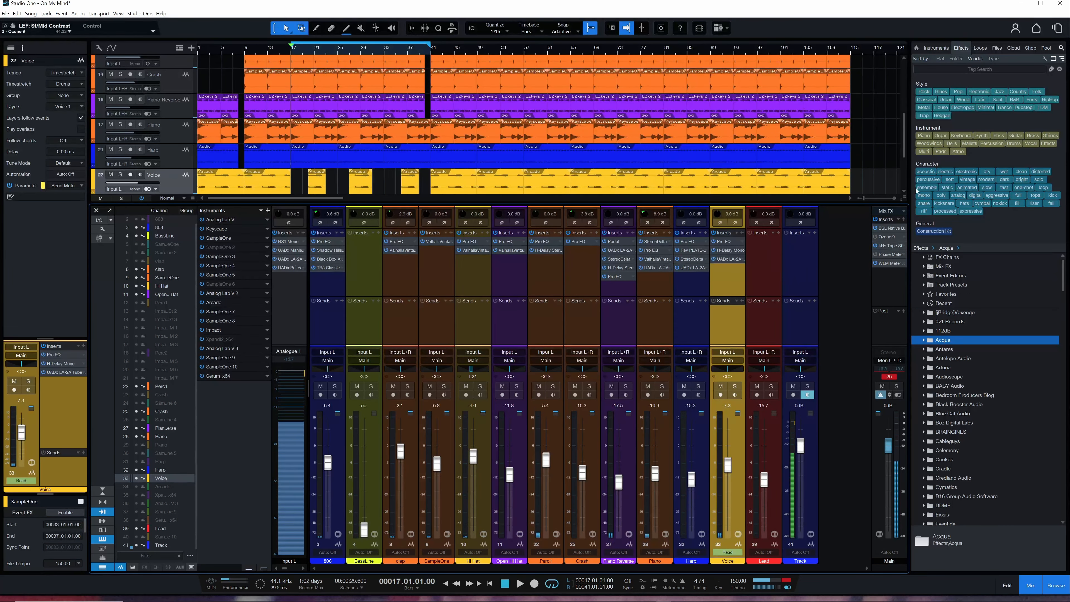
Step: Open SSL Native Bus Compressor 2 on Main, switch to its SSL 360 plug-in mixer, and play the loop to examine the compressor meter
double_click(890, 229)
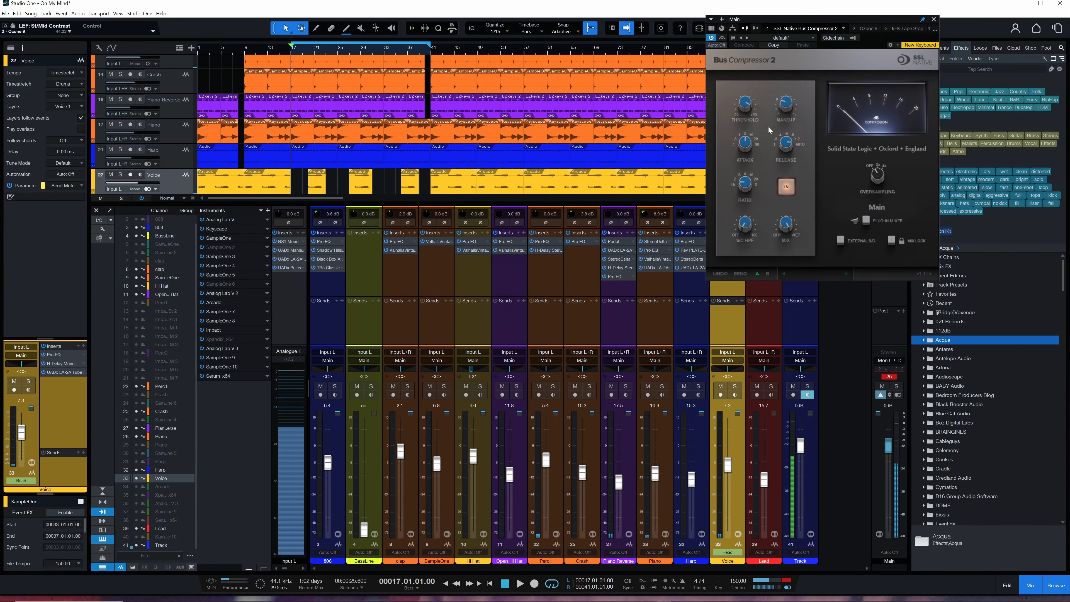
click(865, 220)
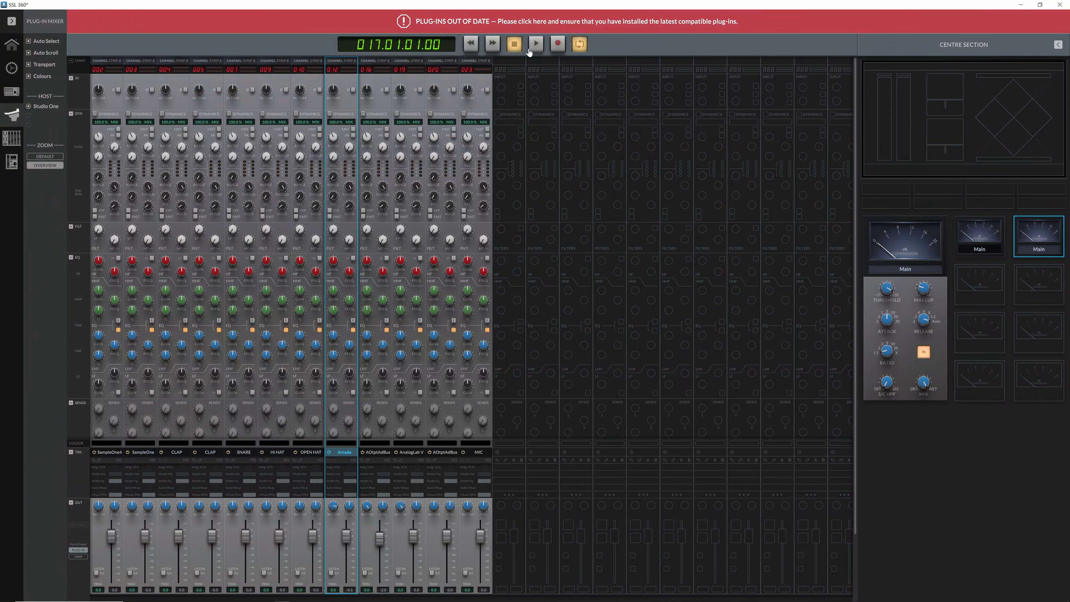
click(535, 46)
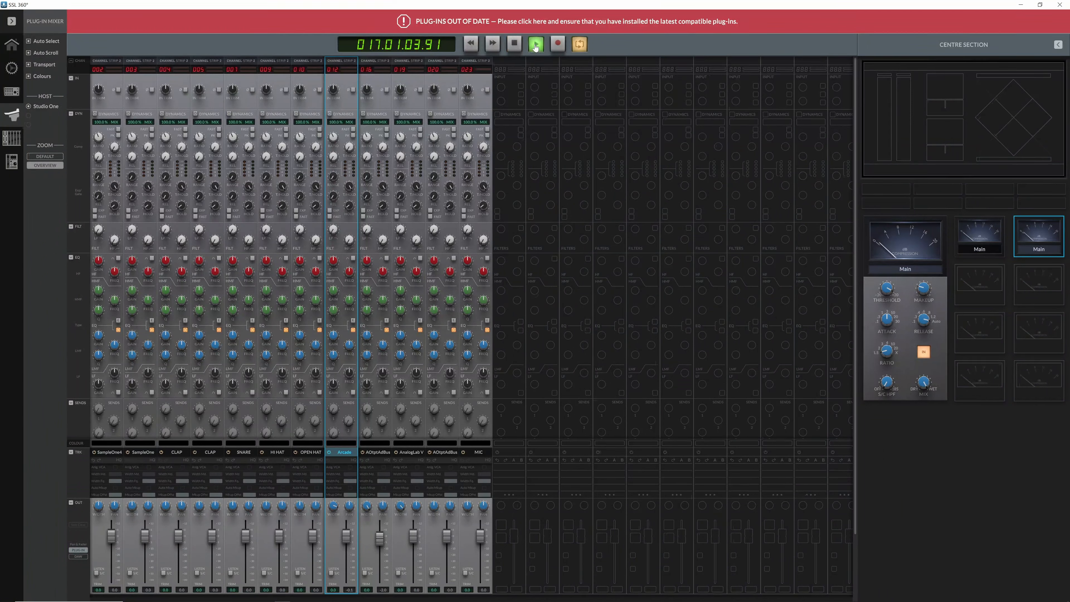
mouse_move(919, 301)
key(space)
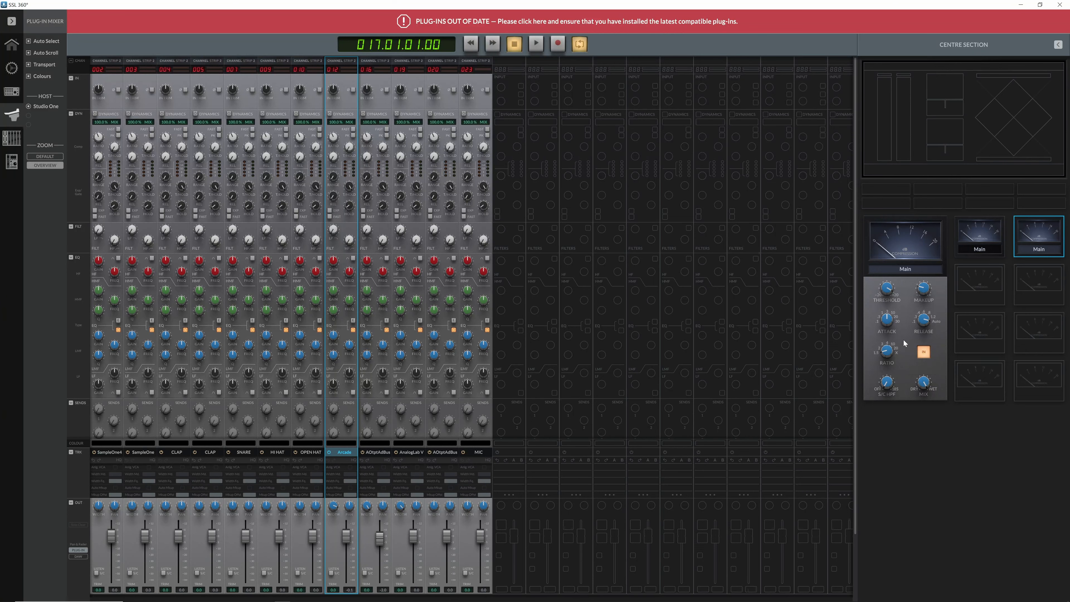
Step: Restart playback and enable dynamics on the first six SSL channel strips, through HI HAT
key(space)
click(94, 114)
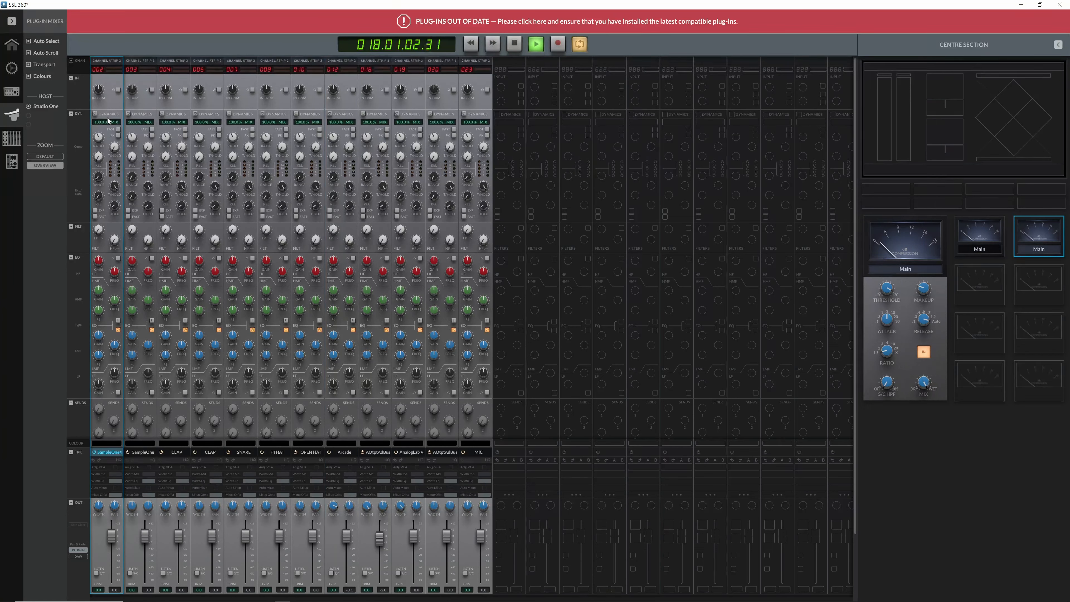
click(128, 115)
click(161, 114)
click(195, 115)
click(228, 115)
click(263, 115)
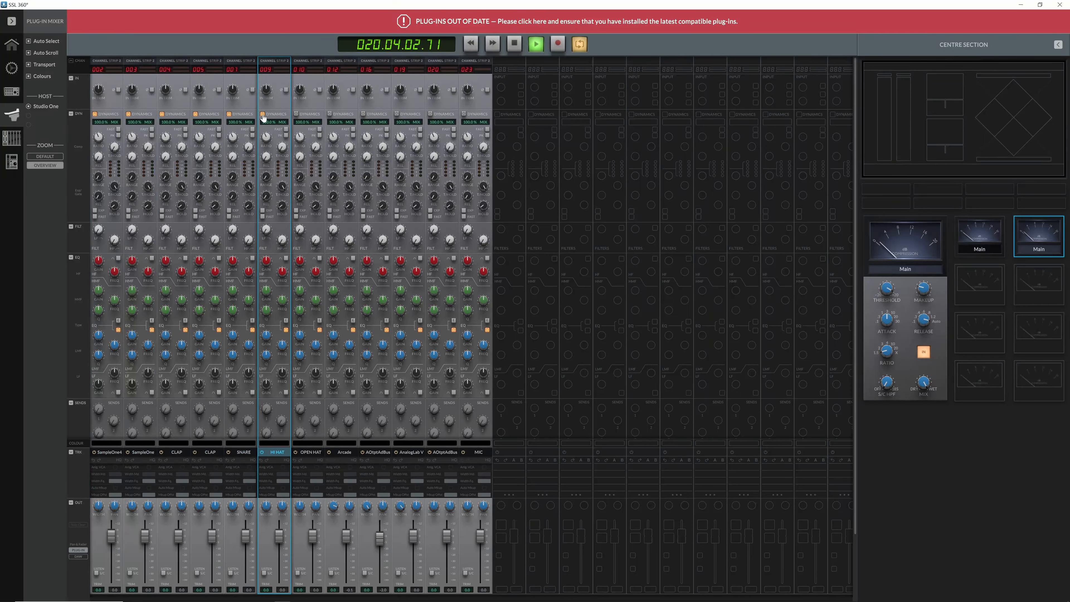
Step: Switch dynamics back off on the first six SSL channel strips
click(94, 114)
click(128, 116)
click(162, 115)
click(195, 115)
click(228, 115)
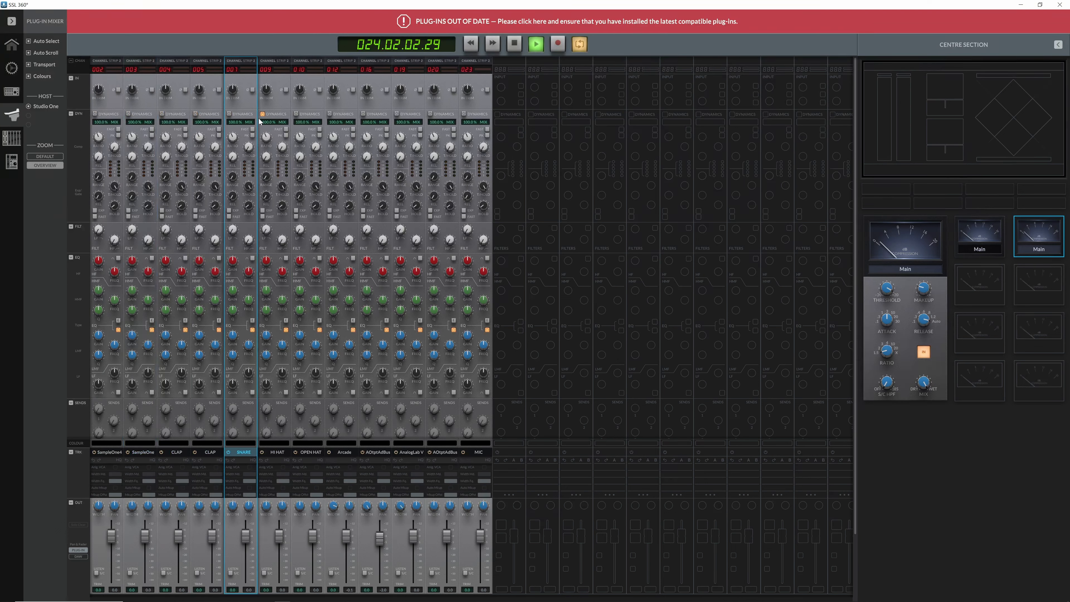
click(262, 115)
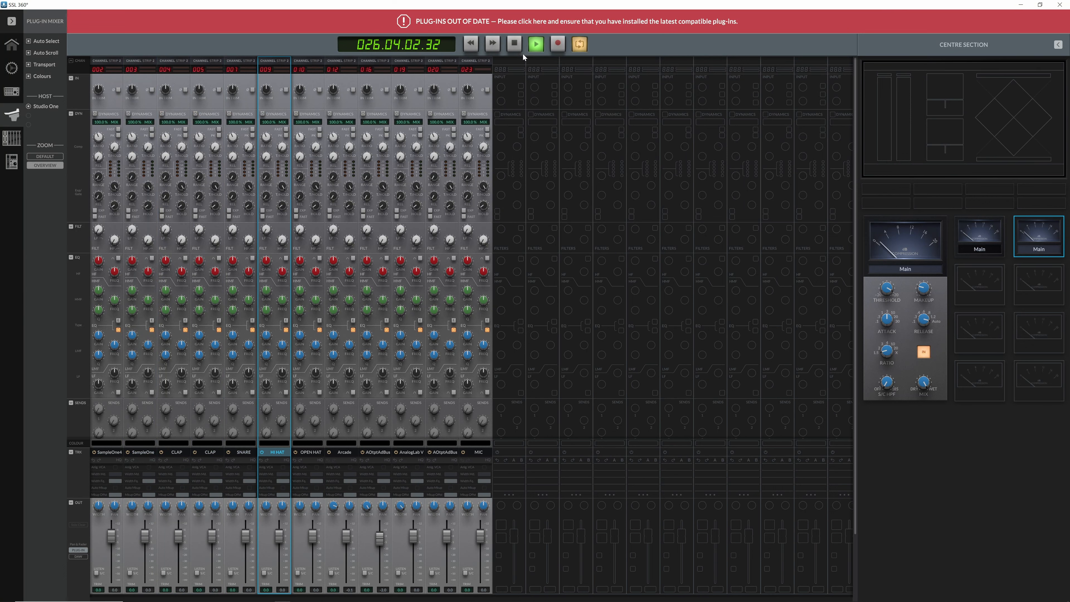
Step: Stop playback, minimise SSL 360 to return to Studio One, and close the Bus Compressor 2 window
click(514, 43)
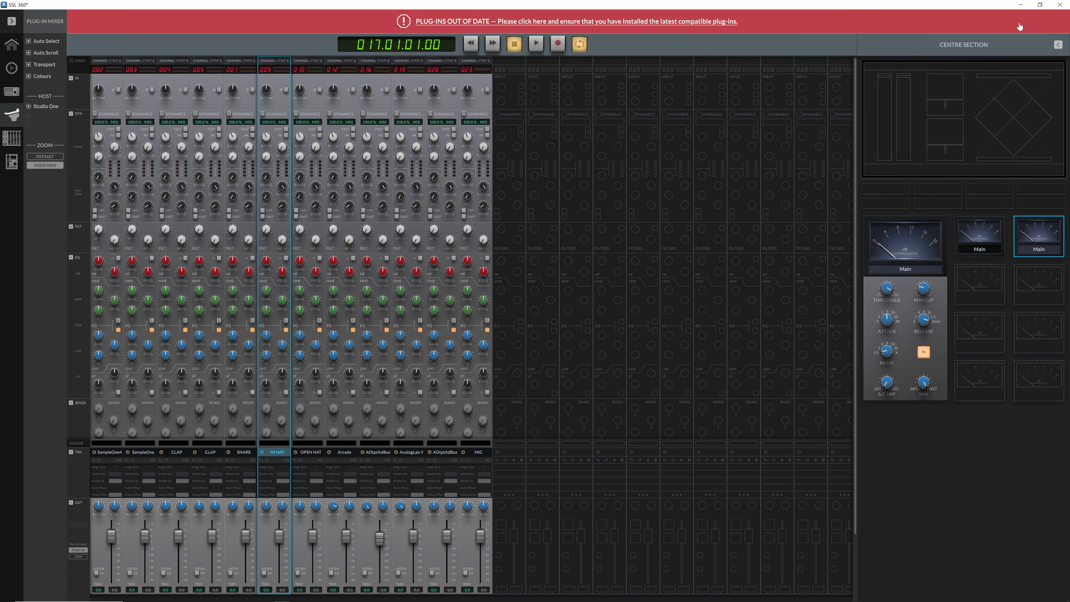
click(1021, 5)
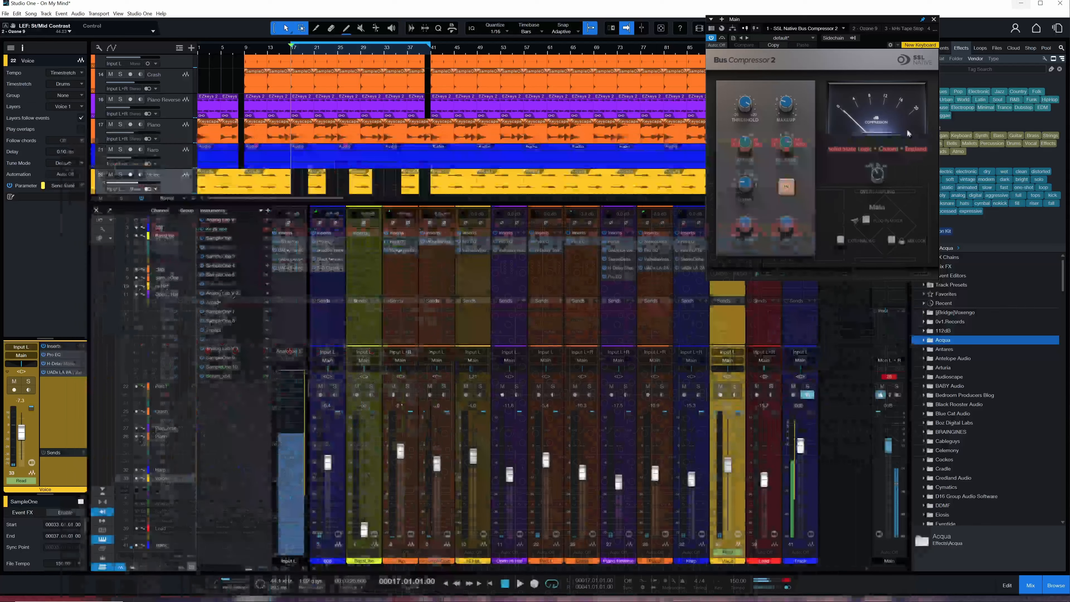
click(933, 20)
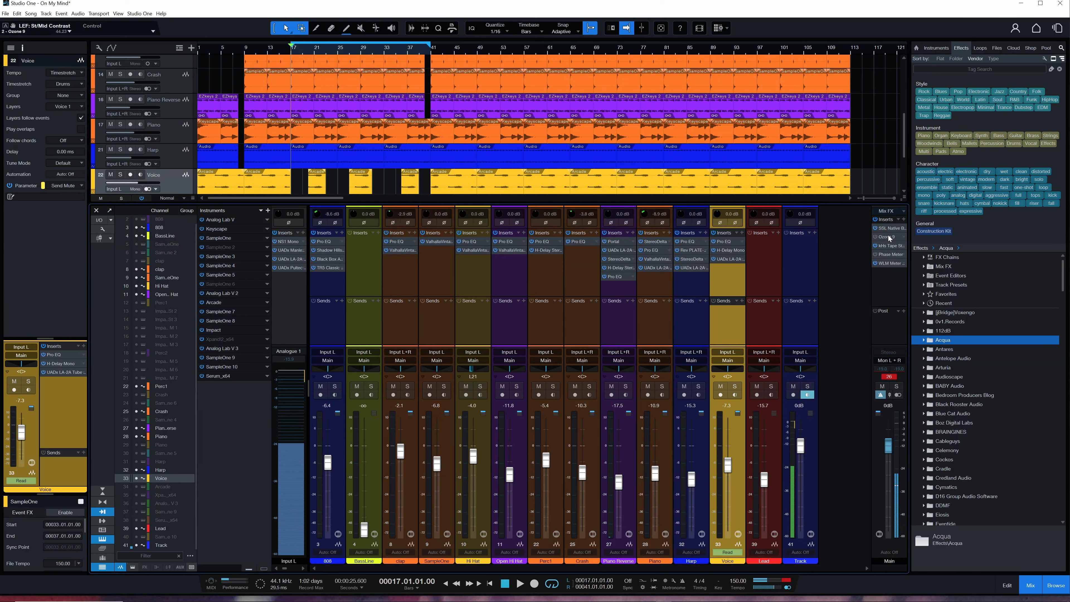
Step: Open the Phase Meter on the Main channel and play the loop to examine the mix's stereo correlation
click(891, 254)
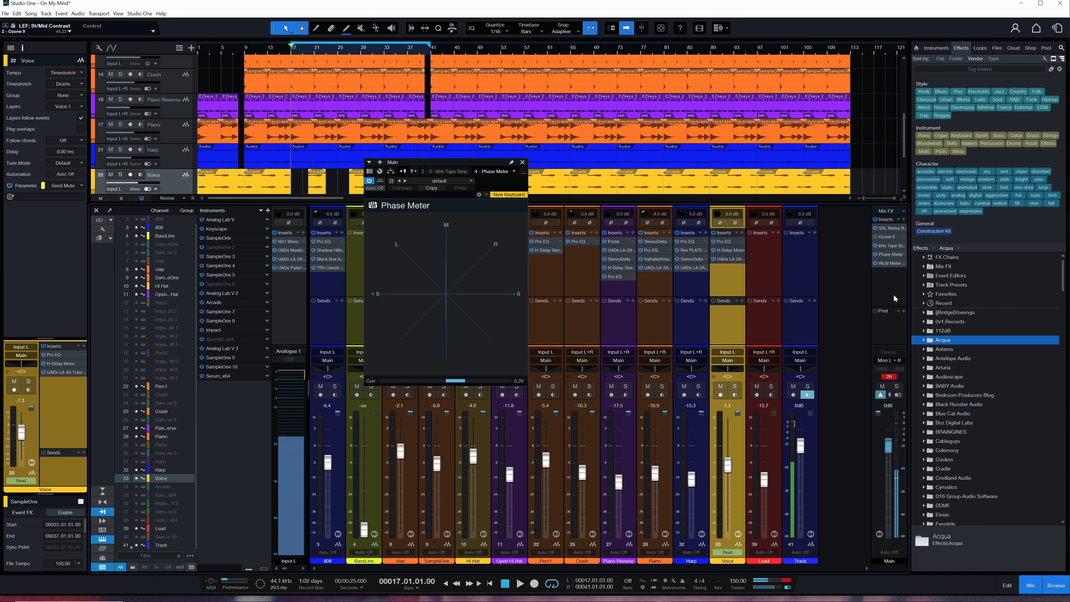
key(space)
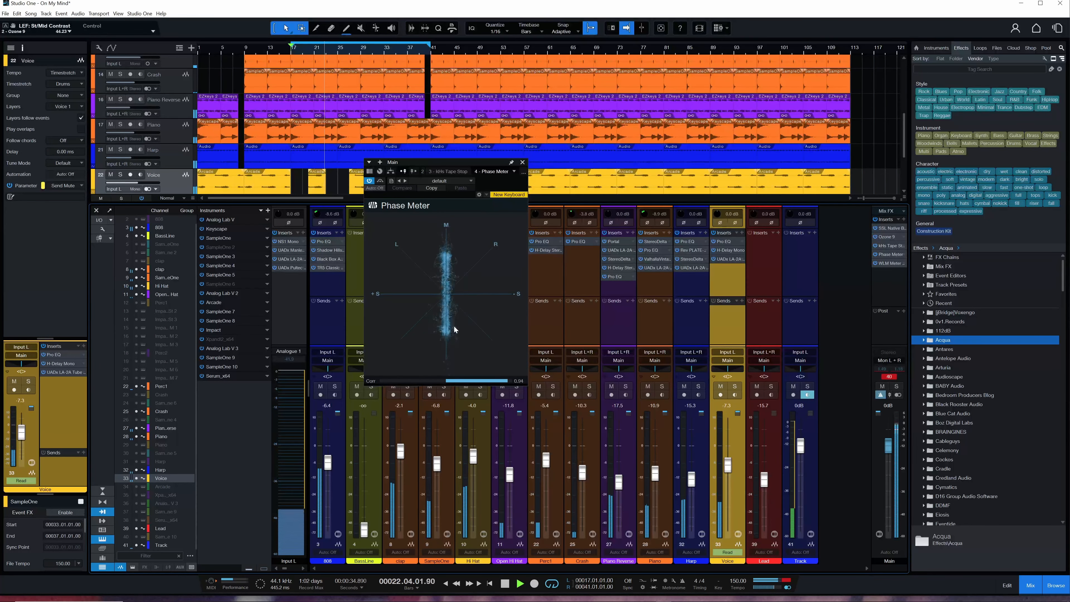
key(space)
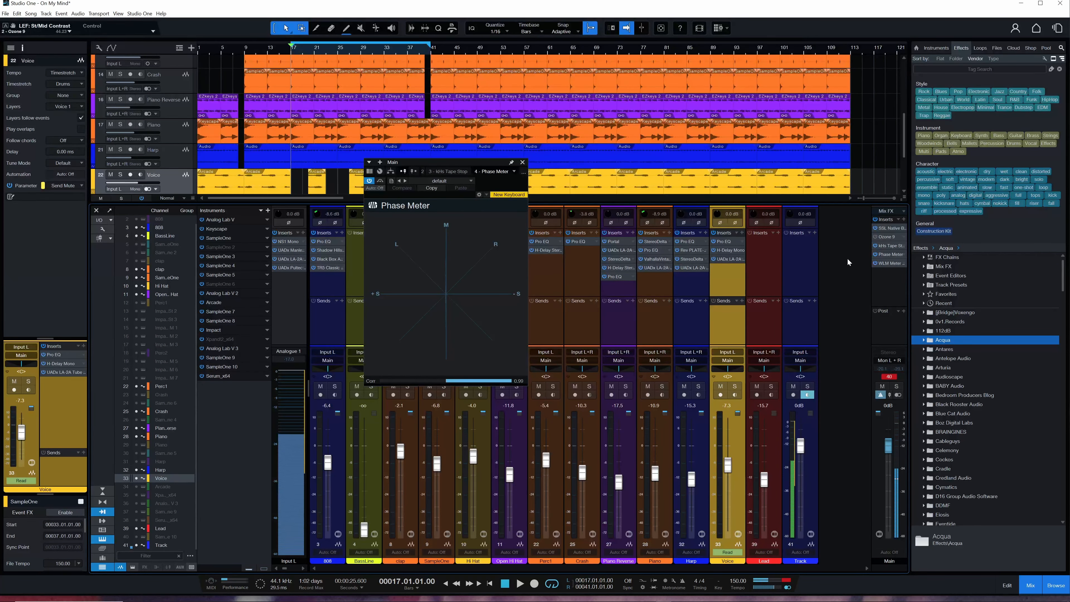
Step: Replay the loop and compare the Phase Meter display and sound with the Main inserts bypassed and active, then stop playback
key(space)
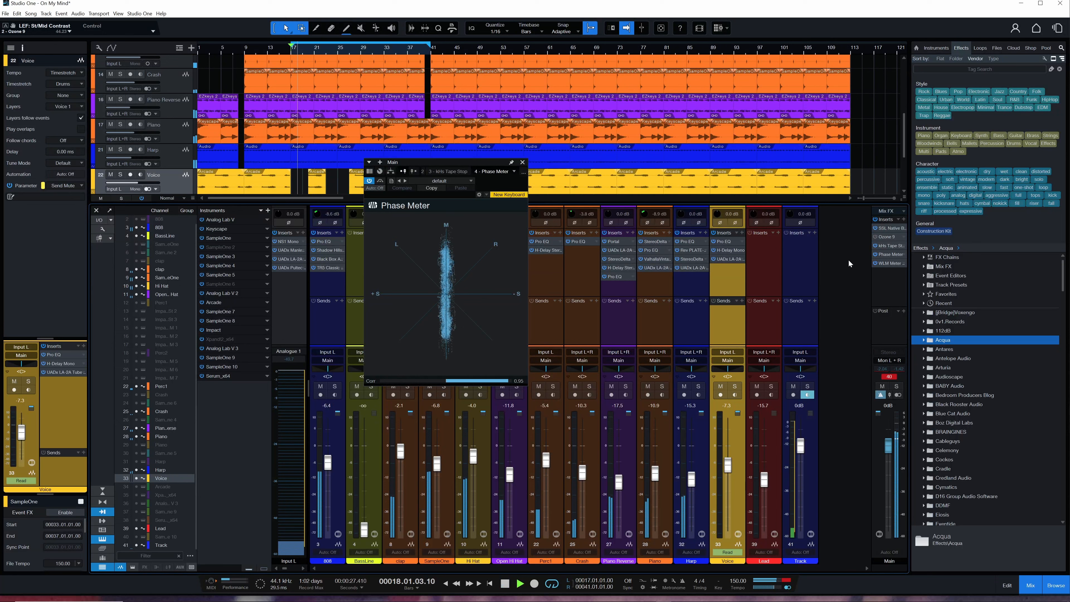
click(875, 237)
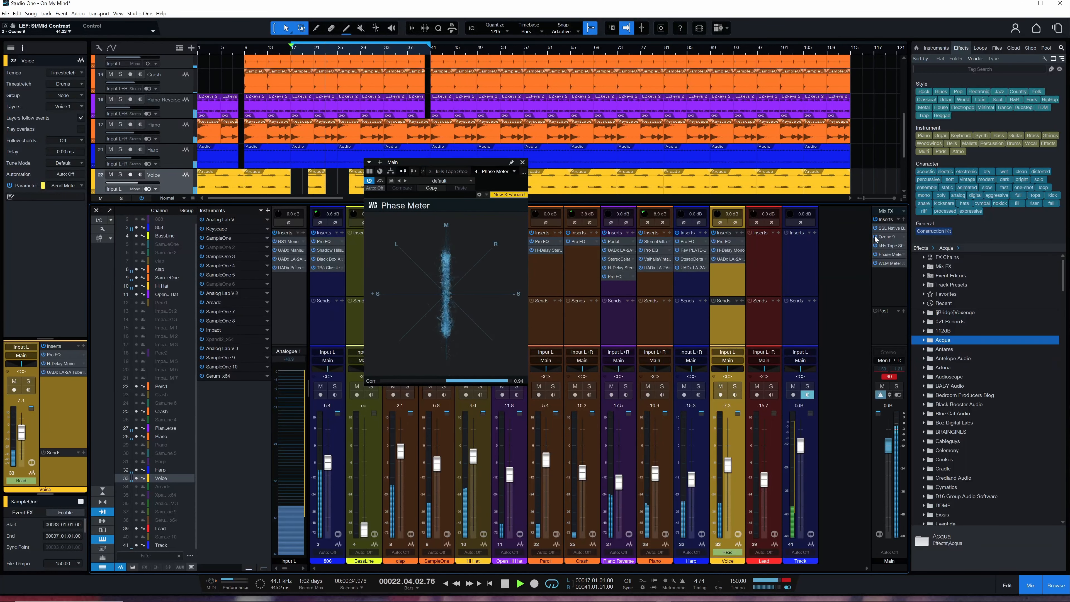
click(875, 219)
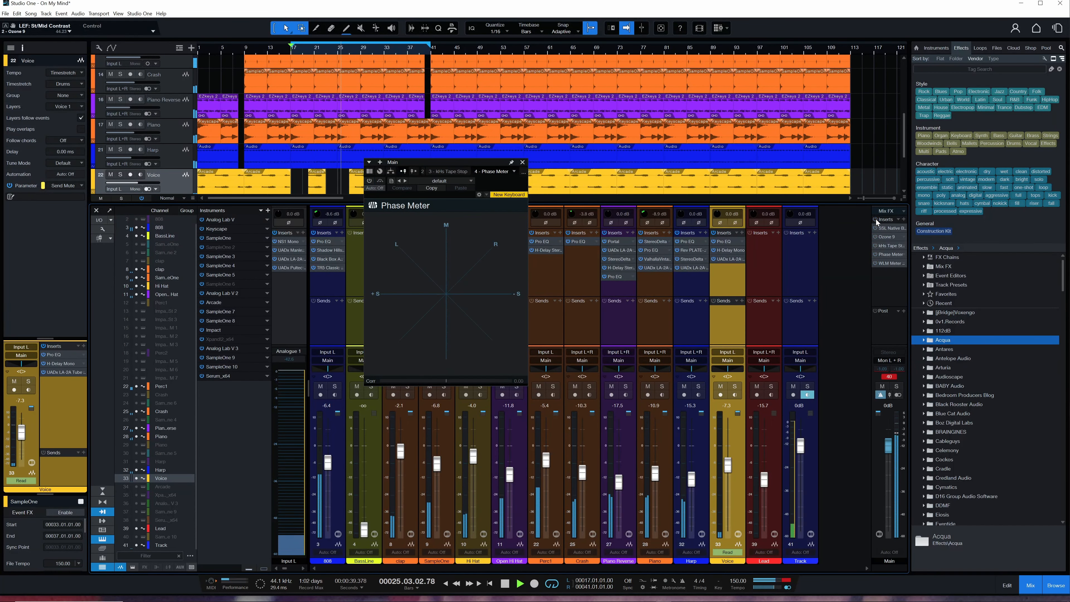
key(KP_1)
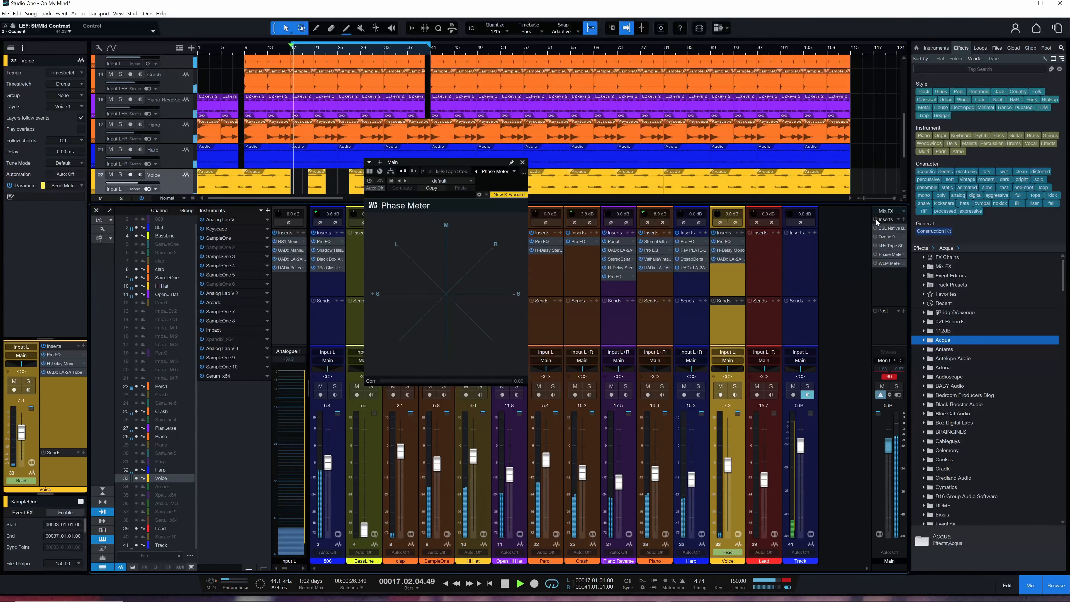
click(875, 219)
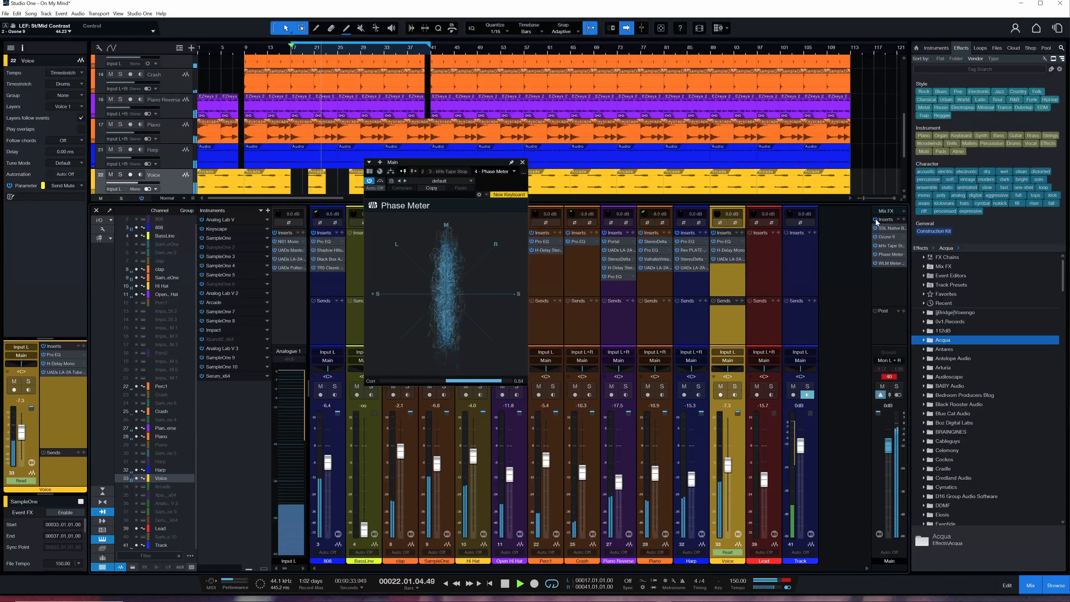
key(space)
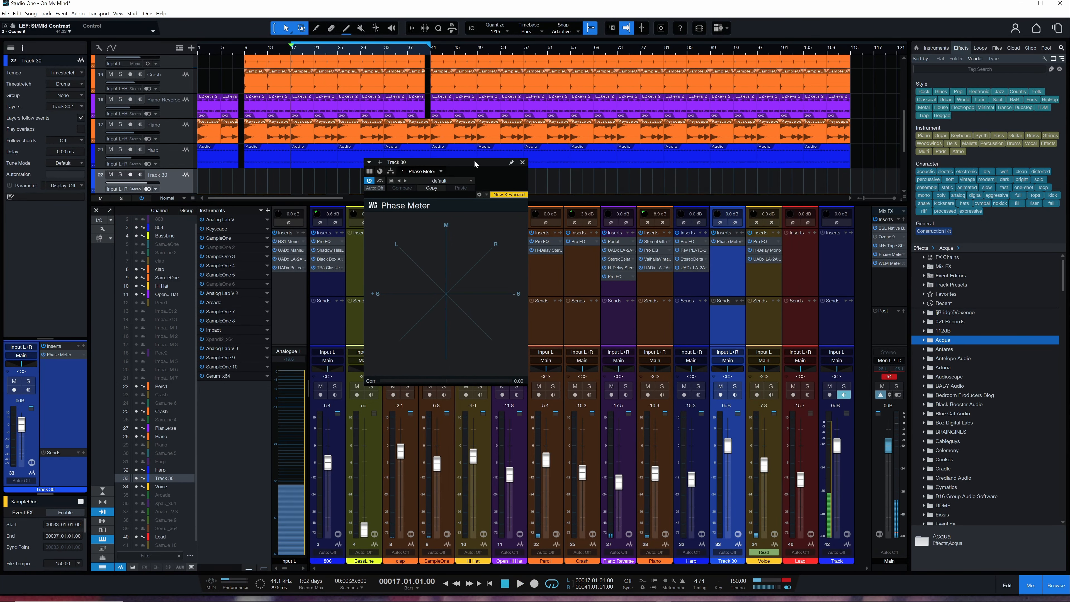
Step: Undo the accidental track created with the Phase Meter and open the Black Box Analog Design HG-2 insert on the 808 channel
key(ctrl+z)
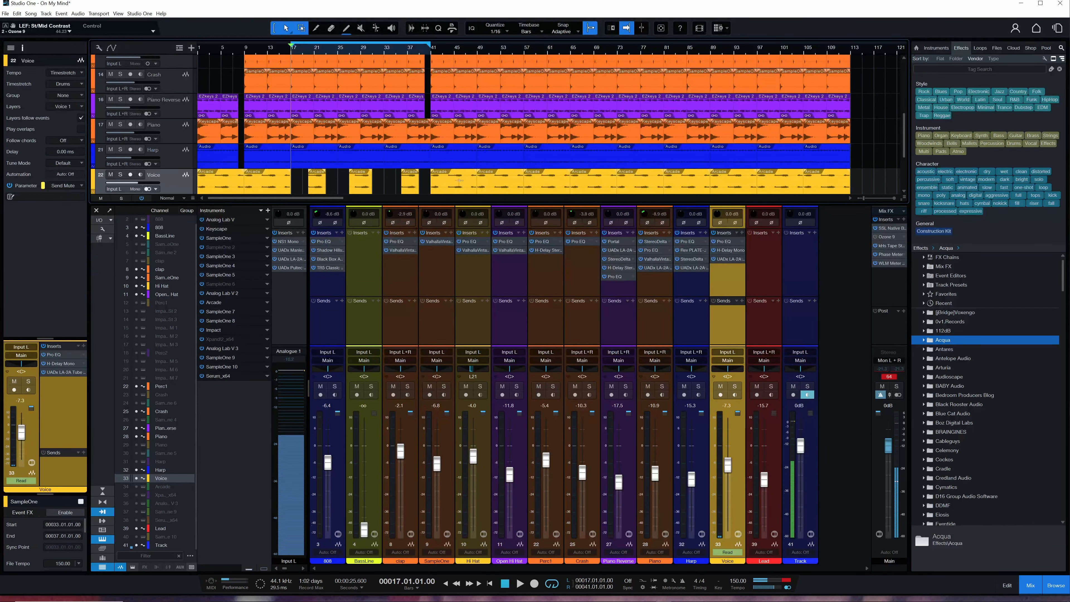
click(329, 259)
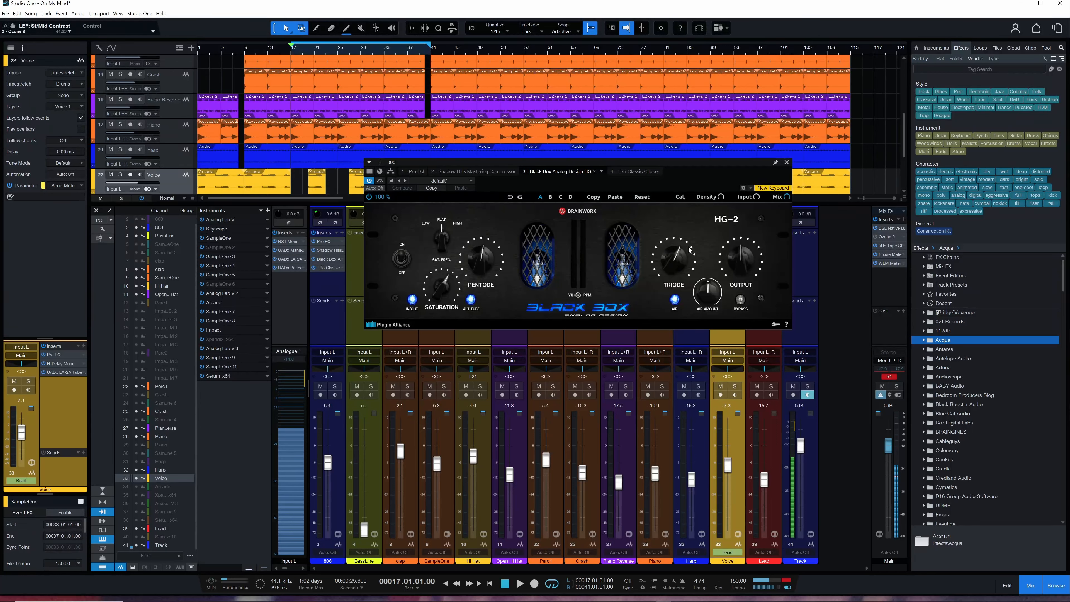
Step: Close the Black Box Analog Design HG-2 window and show automation for the arrangement tracks around Voice, Lead and Main
click(786, 162)
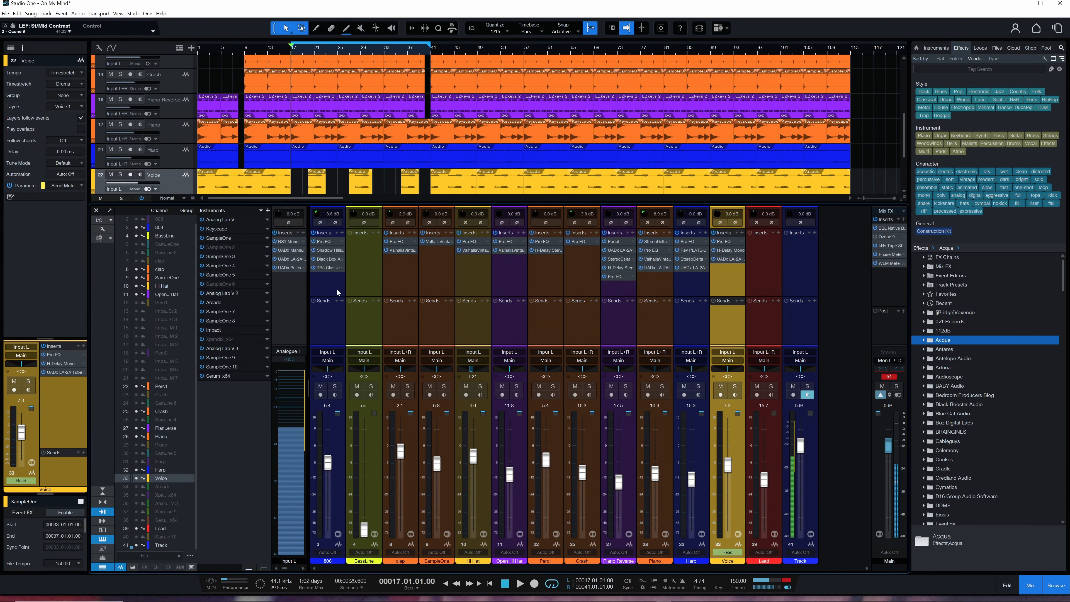
scroll(270, 155, down, 3)
scroll(271, 155, up, 10)
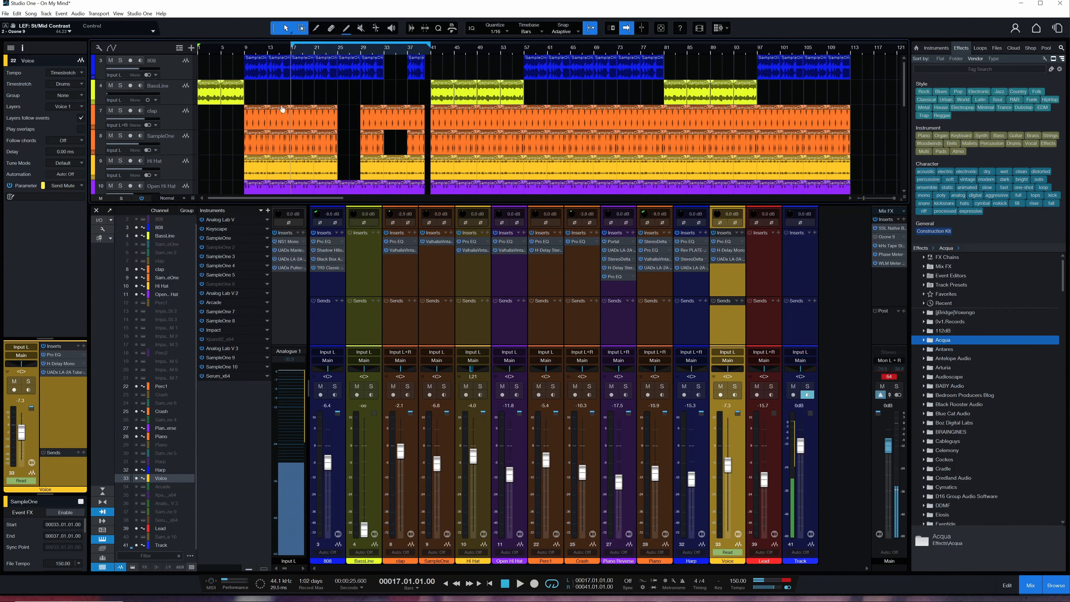
scroll(304, 129, down, 3)
scroll(304, 129, down, 12)
scroll(304, 129, up, 4)
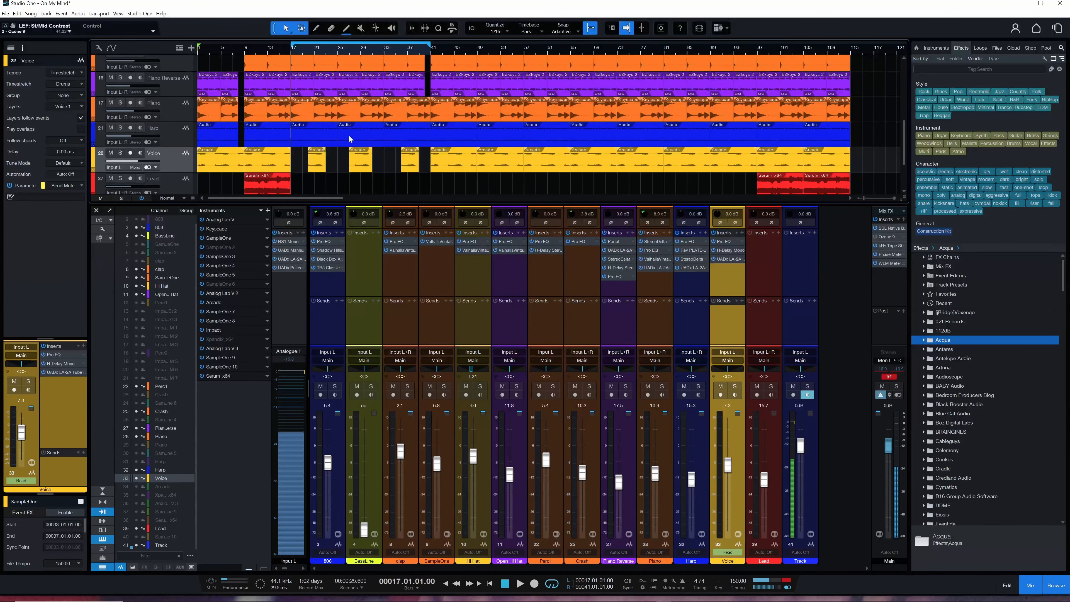
key(a)
scroll(345, 134, down, 3)
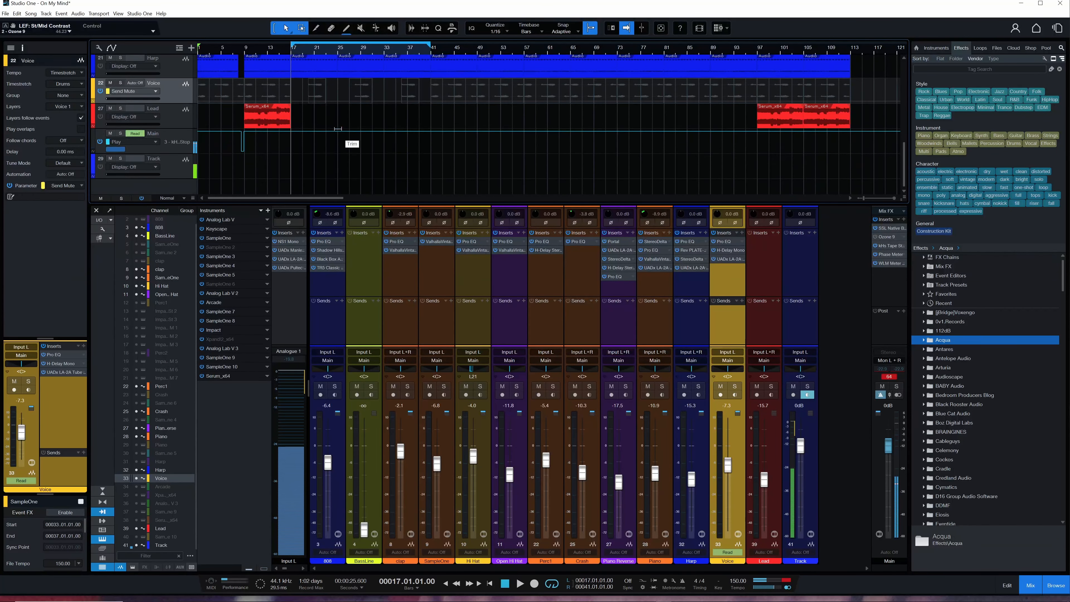
scroll(312, 119, up, 1)
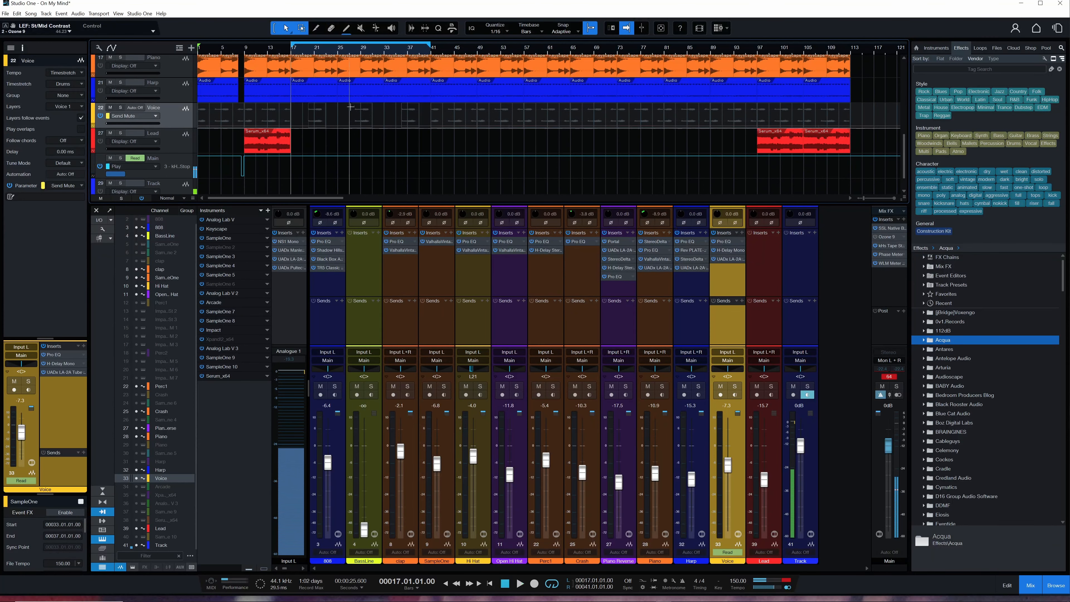
Step: Play the song from the start and lower the Lead channel's fader to -17.5 dB
key(comma)
key(space)
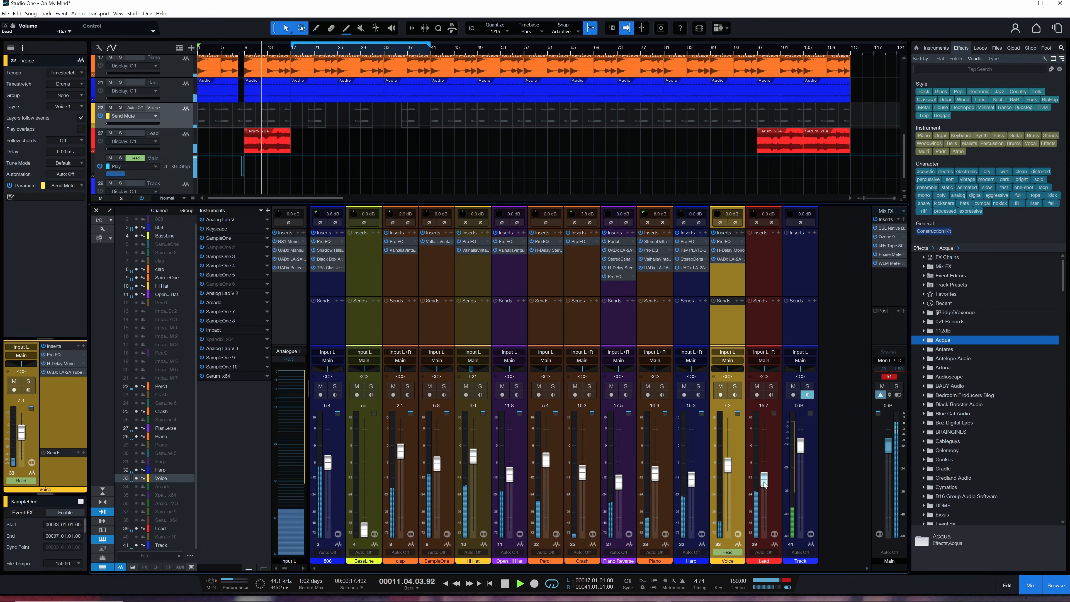
drag(763, 484, 763, 486)
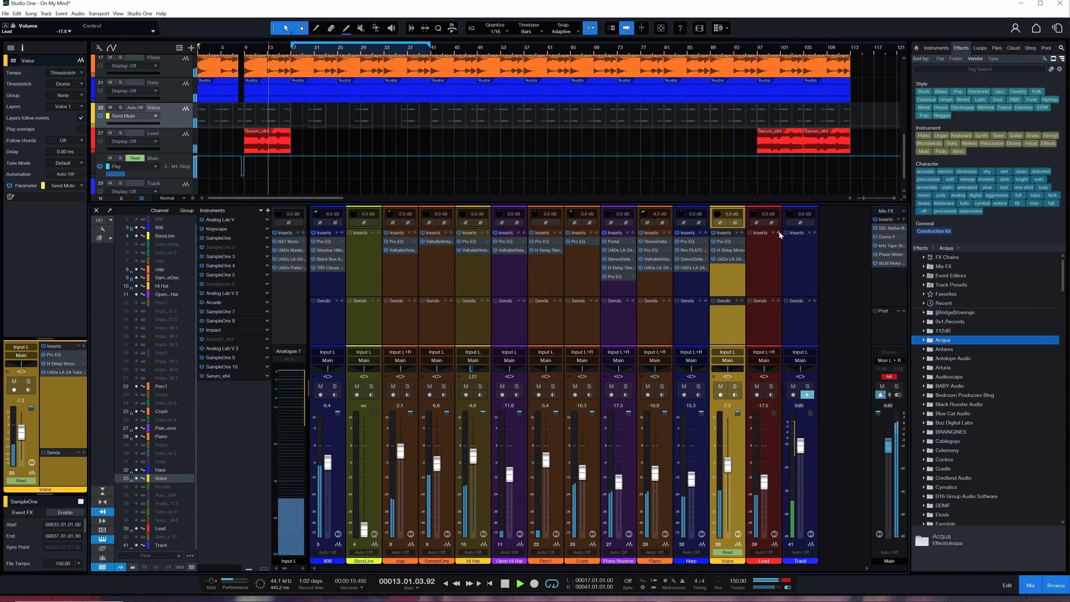
Step: Insert Pro EQ on the Lead channel and enable its low cut with a 24 dB/Oct slope at about 299 Hz
click(775, 242)
text(pro)
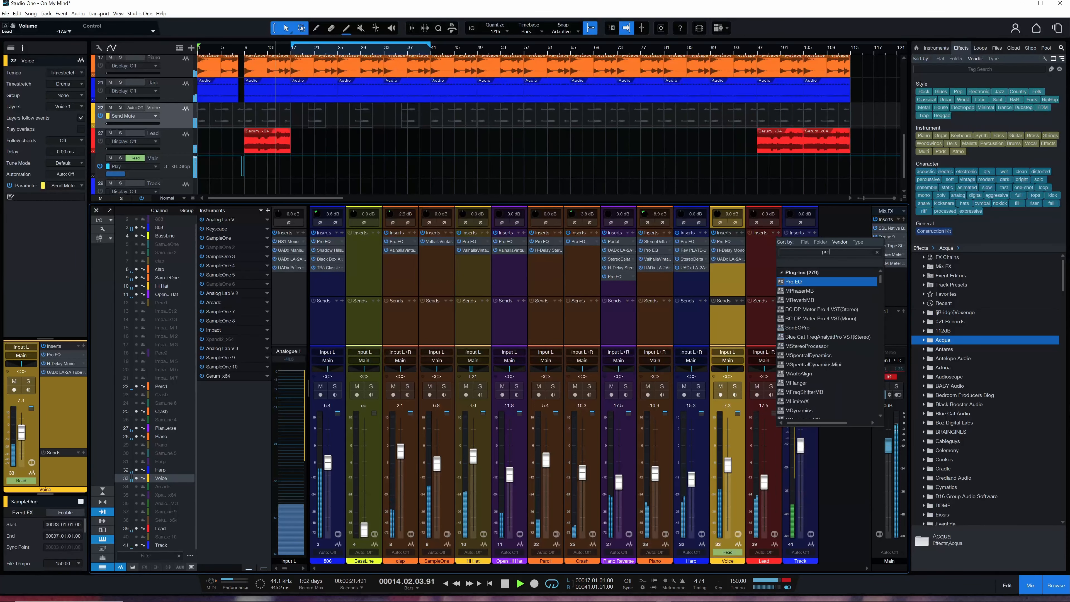
key(Return)
click(422, 381)
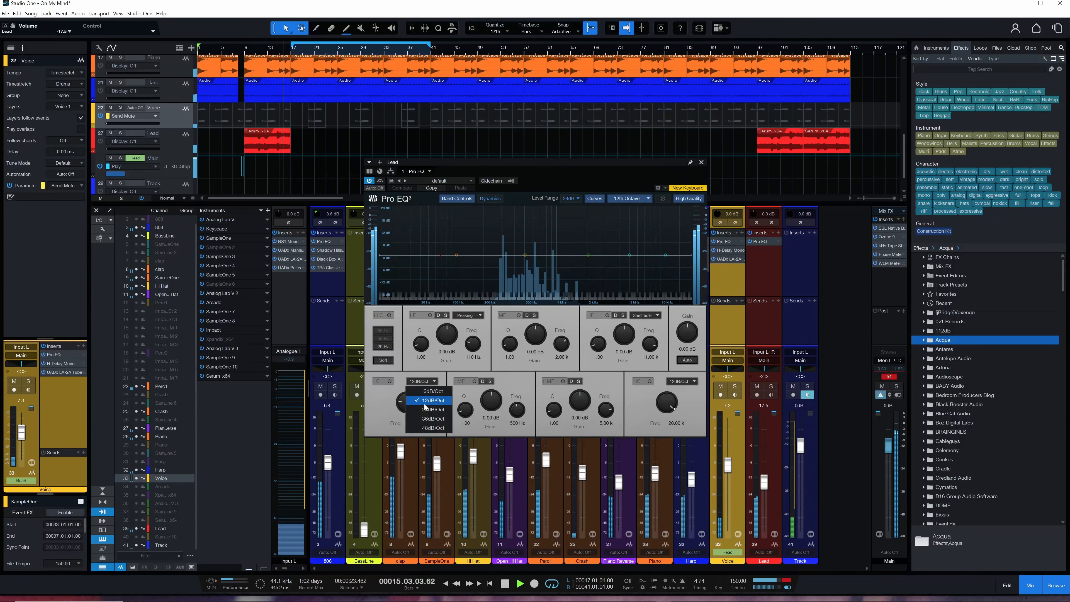
click(426, 410)
click(390, 380)
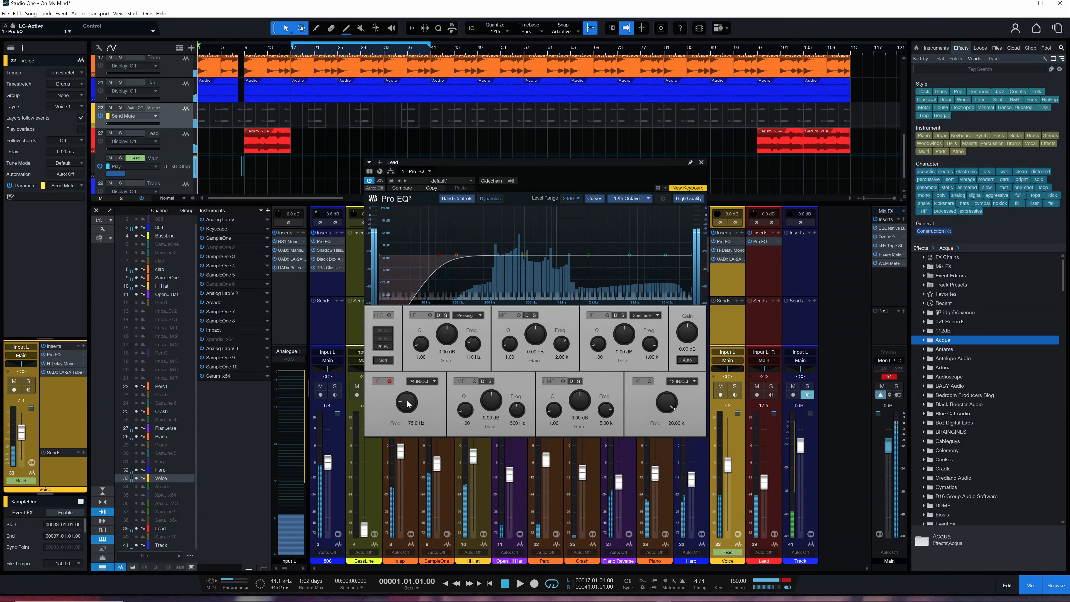
drag(405, 401, 498, 310)
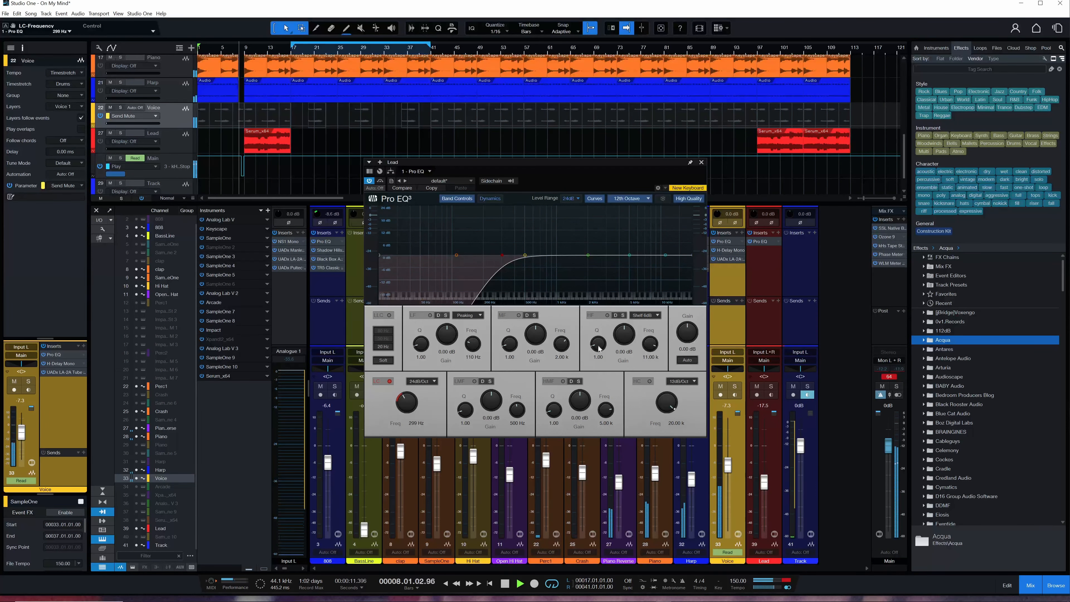
Step: In the Lead's Pro EQ, cut 3.37 dB at 403 Hz and boost 4.76 dB at 1.81 kHz and 4.96 dB at 2.30 kHz, then stop playback
drag(589, 258, 515, 265)
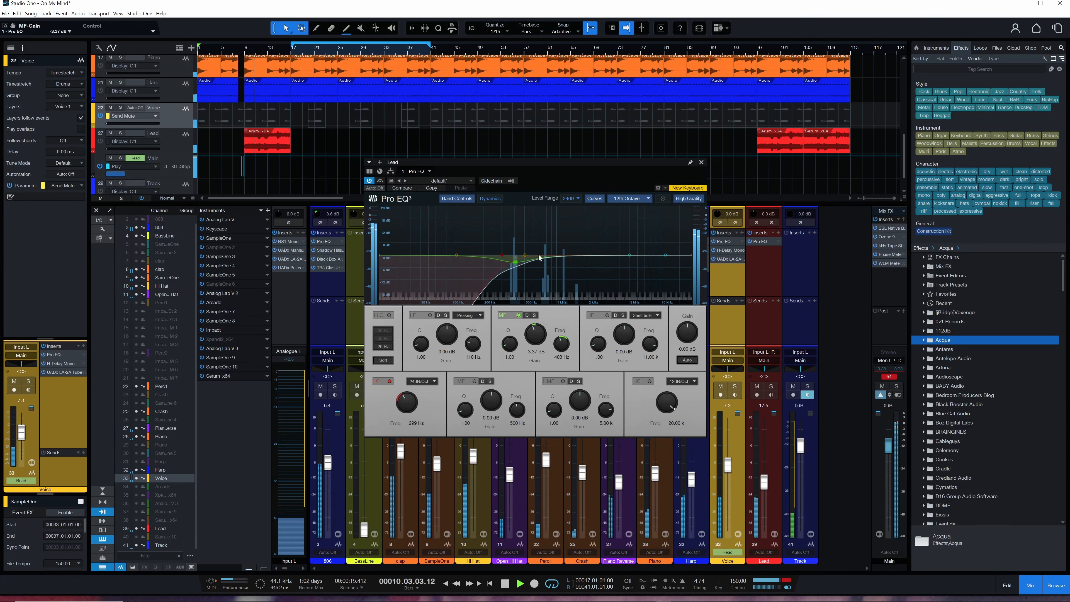
drag(630, 255, 583, 248)
drag(665, 255, 595, 245)
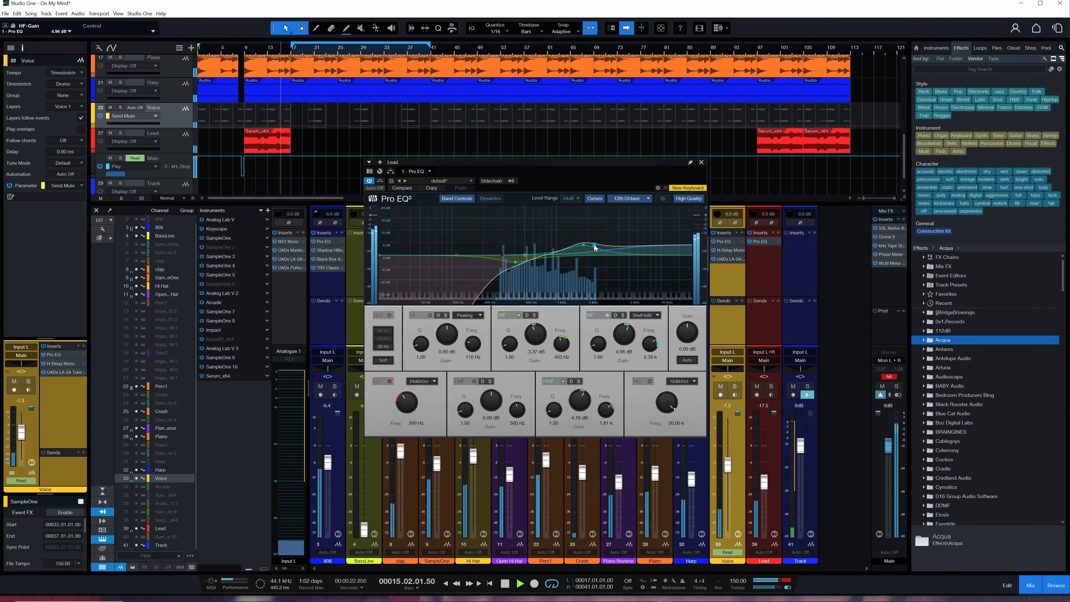
click(701, 162)
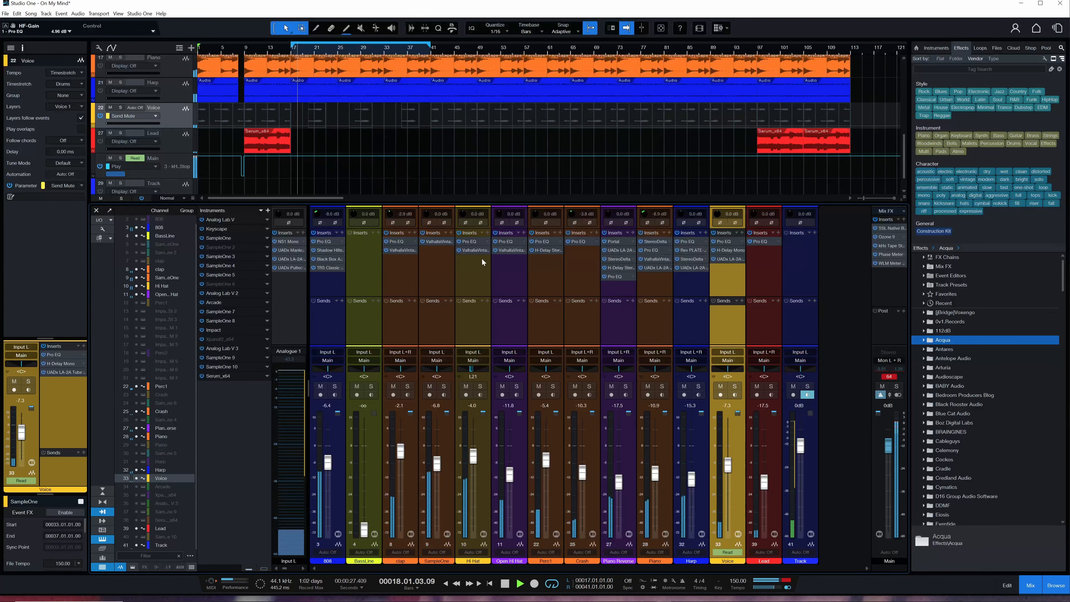
scroll(349, 158, up, 5)
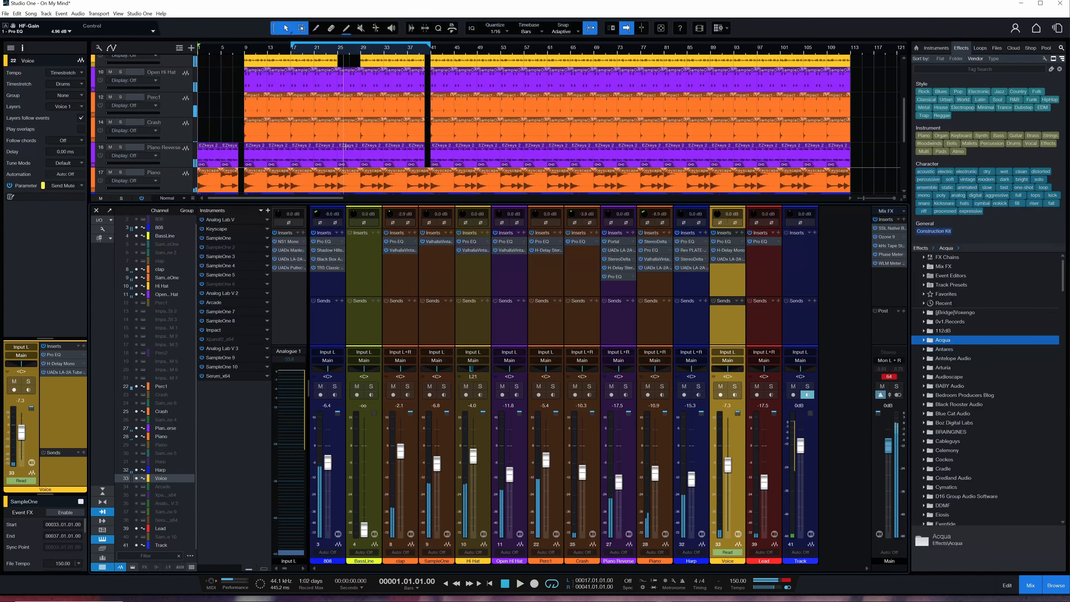
key(space)
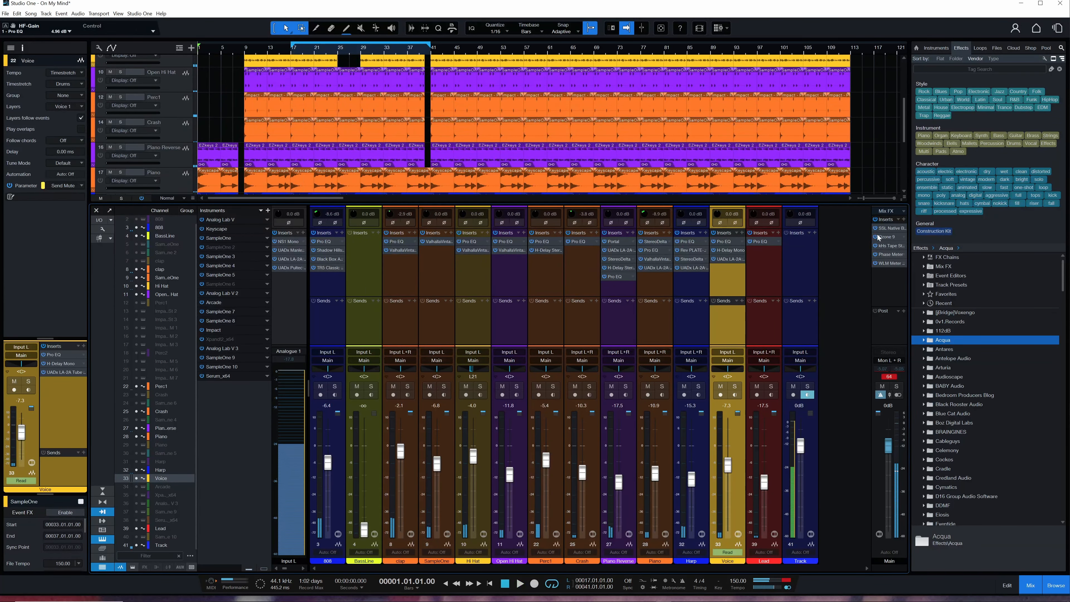